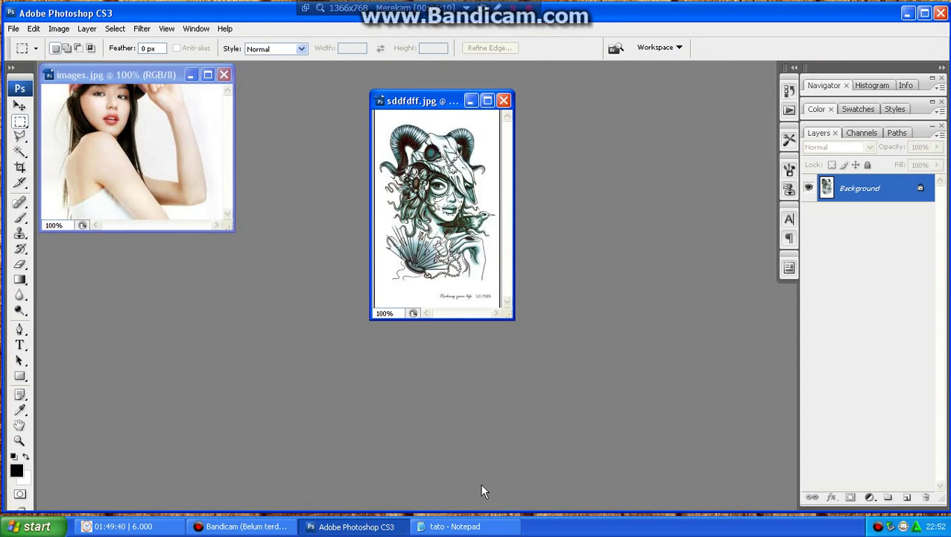
Switch to the tato notes in Notepad and read step 3 on converting the tattoo layer and clearing its background
{"action": "left_click", "coordinate": [451, 526]}
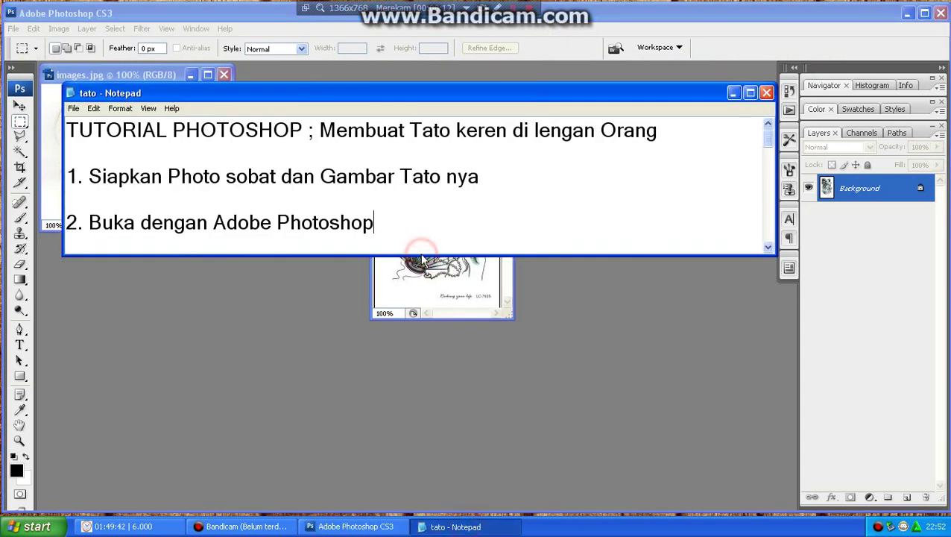
{"action": "left_click_drag", "start_coordinate": [419, 255], "coordinate": [415, 321]}
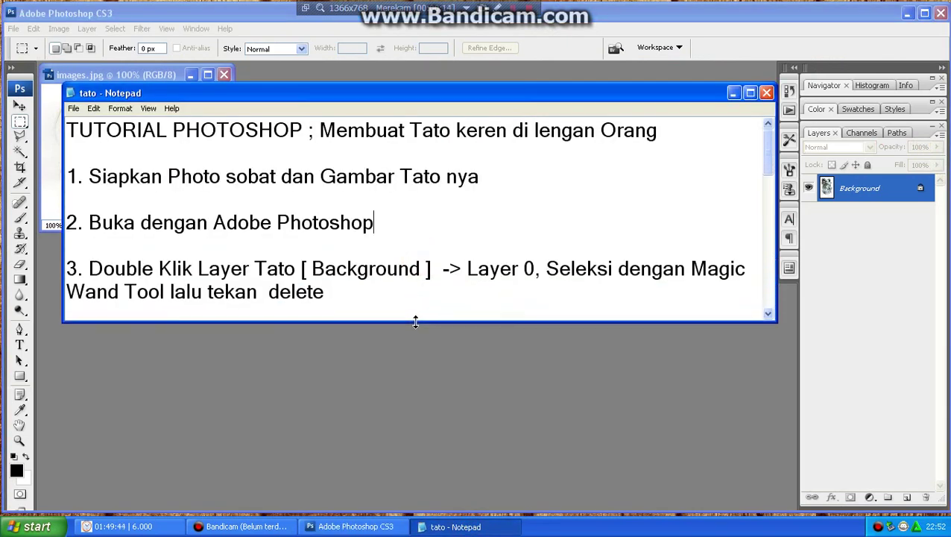
{"action": "left_click_drag", "start_coordinate": [198, 269], "coordinate": [295, 270]}
{"action": "left_click_drag", "start_coordinate": [463, 270], "coordinate": [535, 270]}
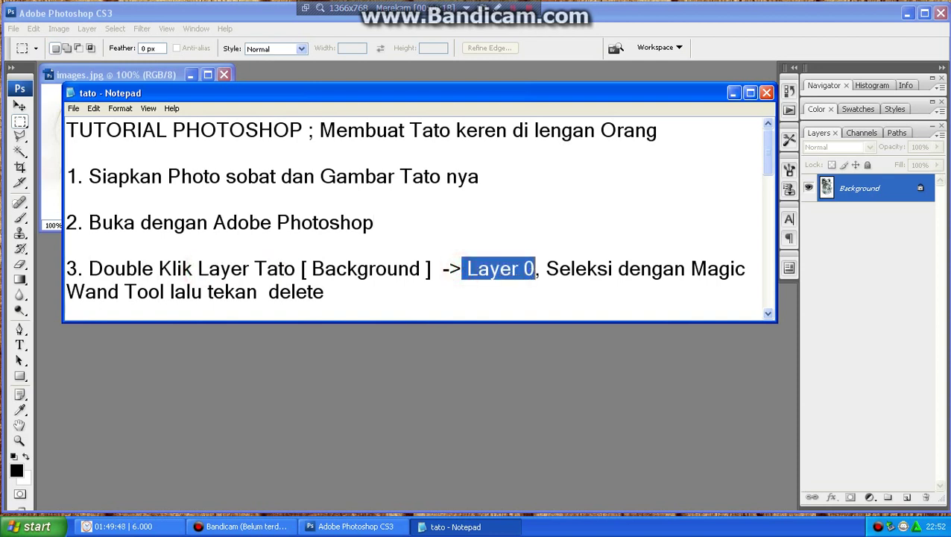
{"action": "left_click_drag", "start_coordinate": [692, 270], "coordinate": [745, 270]}
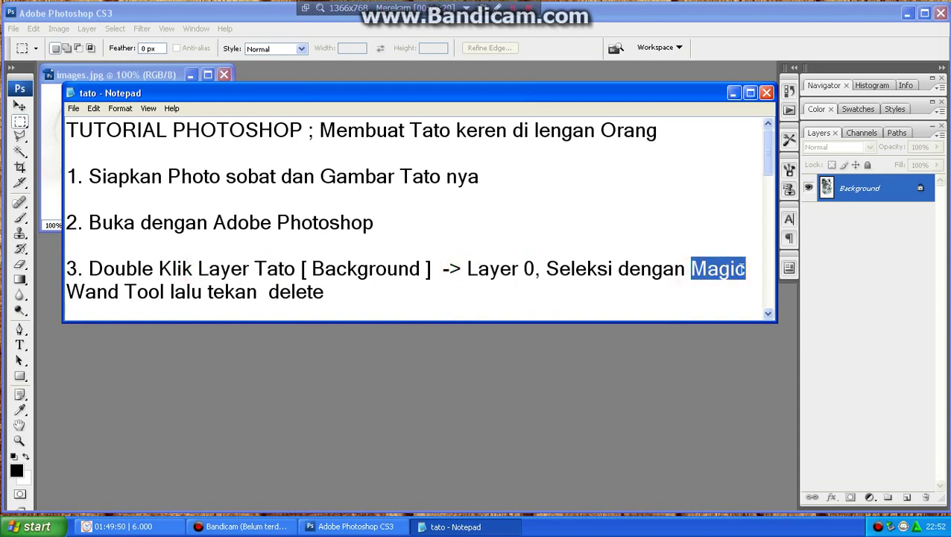
{"action": "left_click_drag", "start_coordinate": [66, 291], "coordinate": [322, 293]}
{"action": "left_click", "coordinate": [331, 290]}
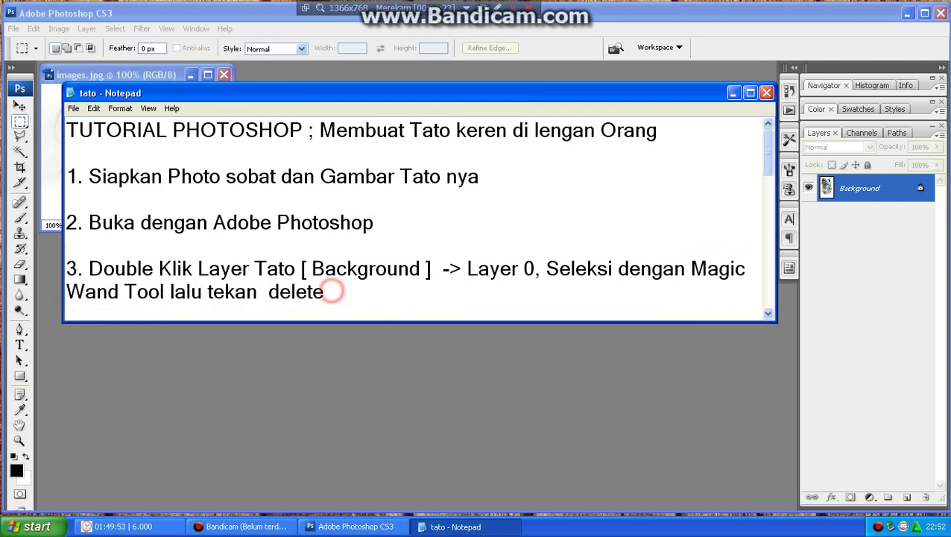
{"action": "left_click", "coordinate": [317, 335]}
In Photoshop, maximize sddfdff.jpg and convert its locked Background into a regular layer named Layer 0
{"action": "left_click", "coordinate": [487, 102]}
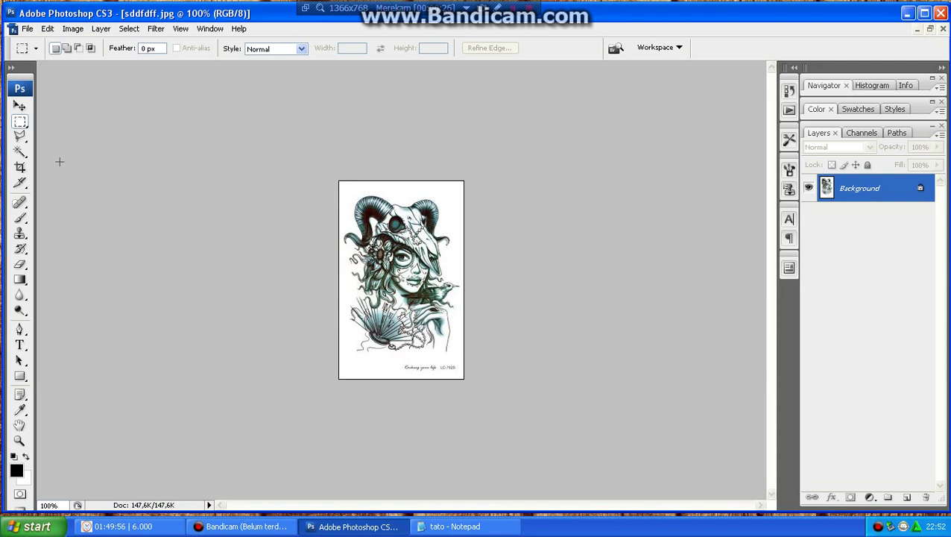
{"action": "left_click", "coordinate": [20, 152]}
{"action": "double_click", "coordinate": [823, 189]}
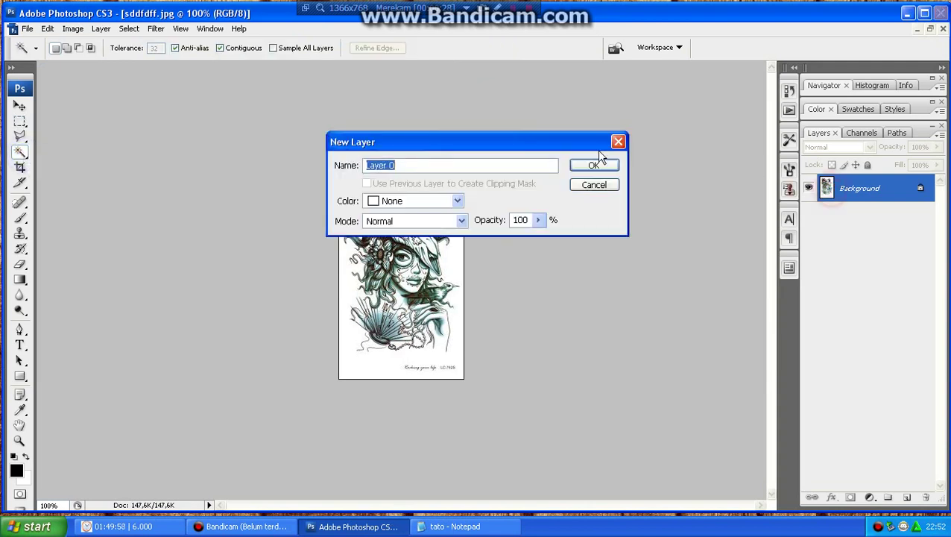
{"action": "left_click", "coordinate": [598, 163]}
Select the white area around the tattoo with the Magic Wand, delete it, deselect, and restore the floating image windows
{"action": "left_click", "coordinate": [22, 159]}
{"action": "left_click", "coordinate": [70, 172]}
{"action": "left_click", "coordinate": [415, 190]}
{"action": "key", "text": "Delete"}
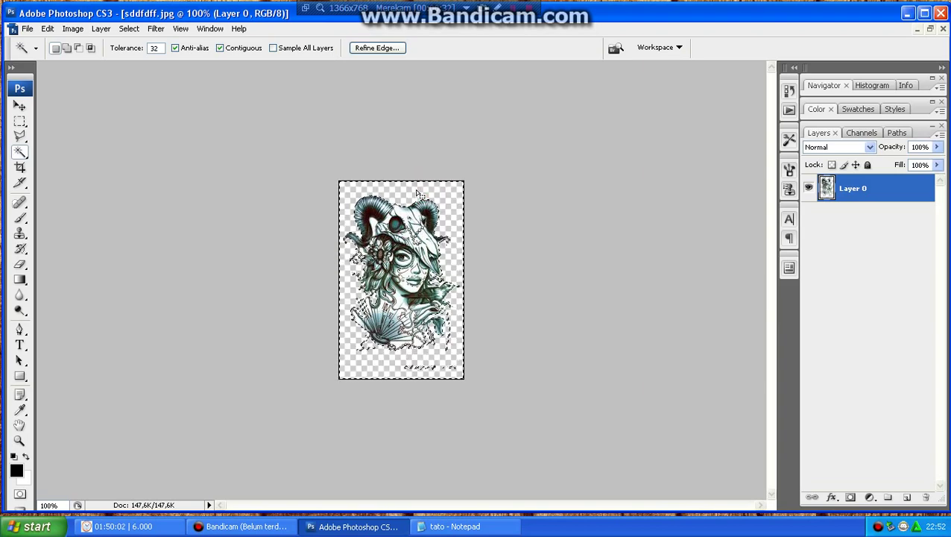
{"action": "key", "text": "ctrl+d"}
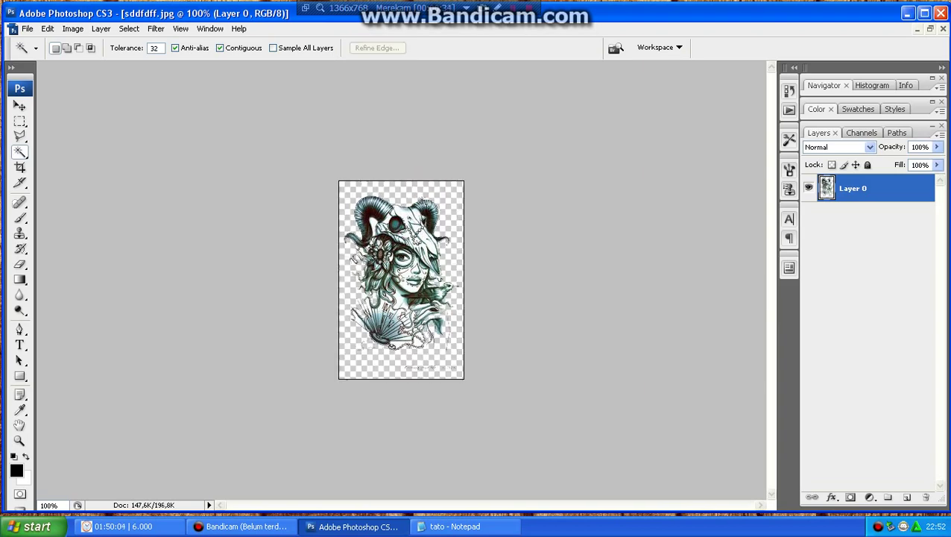
{"action": "left_click", "coordinate": [931, 28]}
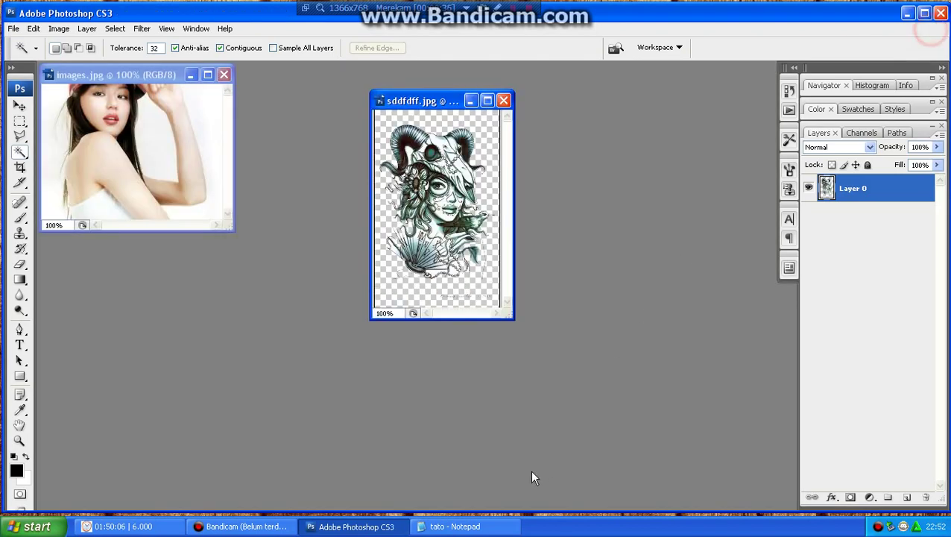
Switch to the tato notes in Notepad and read step 4 on placing and transforming the tattoo
{"action": "left_click", "coordinate": [475, 528]}
{"action": "left_click_drag", "start_coordinate": [431, 322], "coordinate": [418, 397]}
{"action": "left_click_drag", "start_coordinate": [89, 338], "coordinate": [357, 337]}
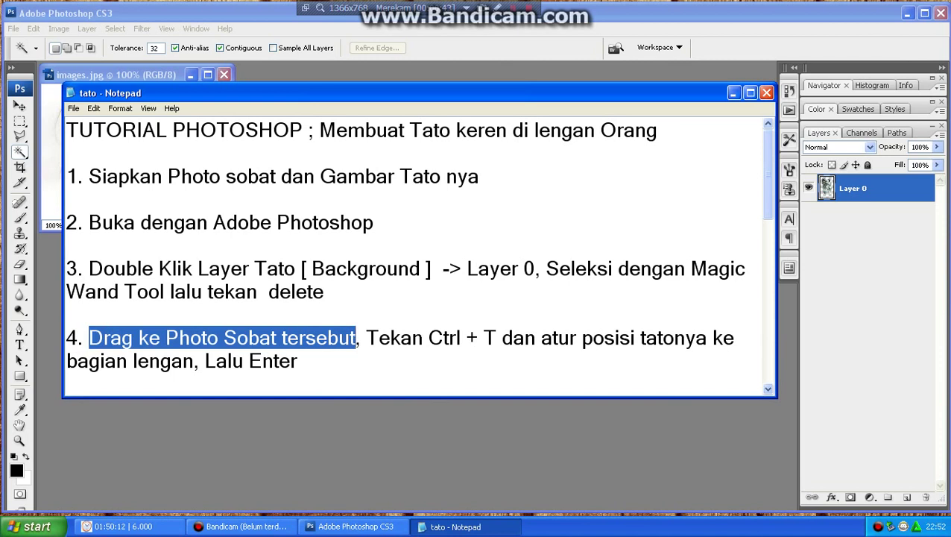
{"action": "left_click_drag", "start_coordinate": [430, 338], "coordinate": [495, 337]}
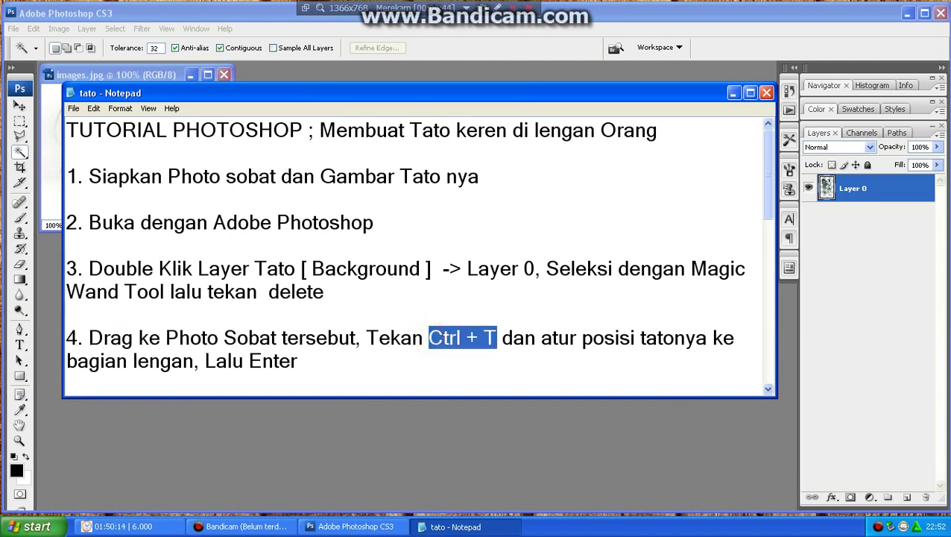
{"action": "left_click_drag", "start_coordinate": [249, 361], "coordinate": [298, 361]}
{"action": "left_click", "coordinate": [286, 402]}
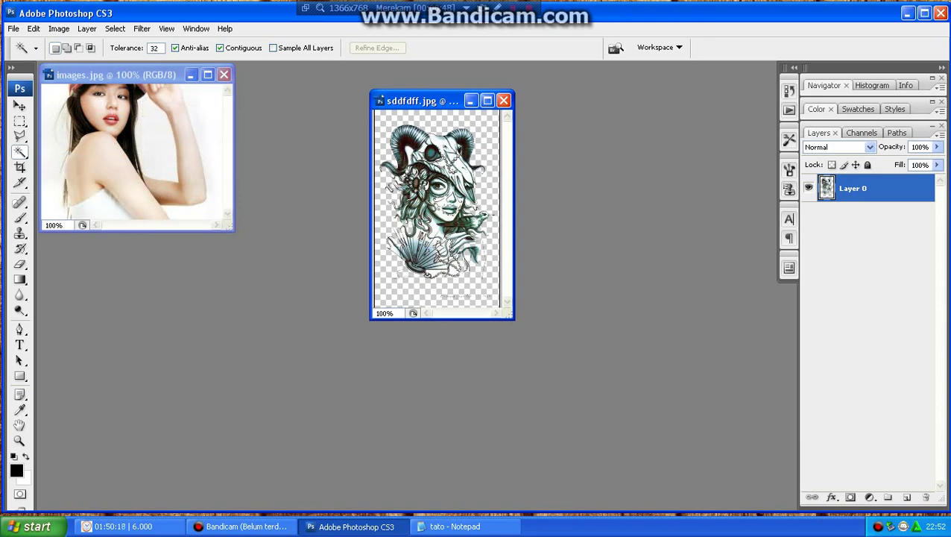
In Photoshop, copy the tattoo artwork from sddfdff.jpg onto the images.jpg photo with the Move tool and maximize the photo's window
{"action": "key", "text": "v"}
{"action": "left_click_drag", "start_coordinate": [436, 195], "coordinate": [207, 112]}
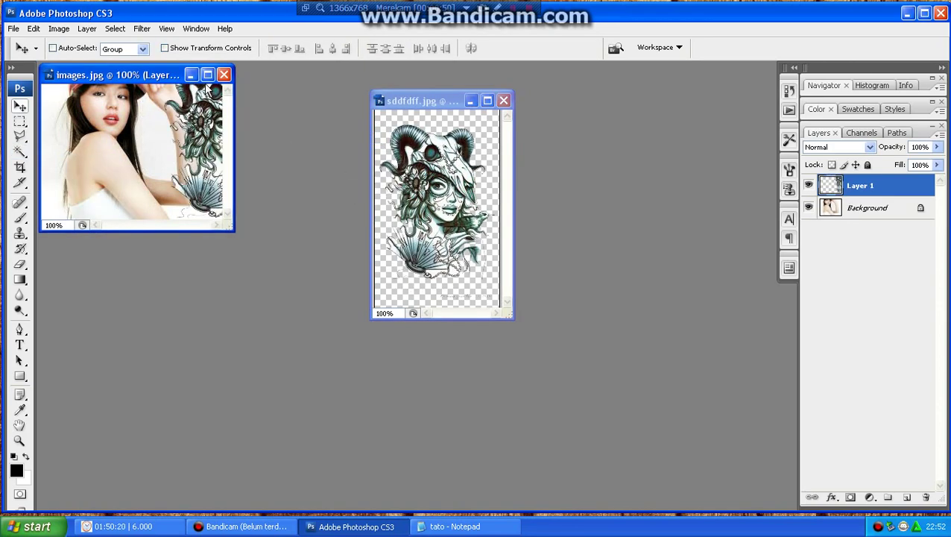
{"action": "left_click", "coordinate": [208, 75]}
{"action": "key", "text": "ctrl+plus"}
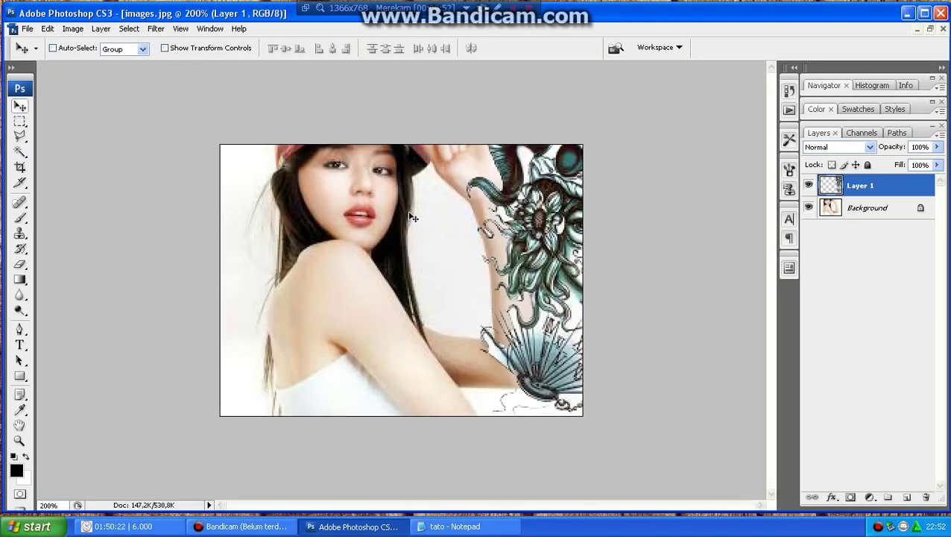
Free-transform the tattoo over the raised forearm to about 55.4% width, 80.7% height and a rotation of about -17.1 degrees
{"action": "key", "text": "ctrl+t"}
{"action": "left_click_drag", "start_coordinate": [579, 172], "coordinate": [495, 173]}
{"action": "left_click_drag", "start_coordinate": [647, 119], "coordinate": [576, 270]}
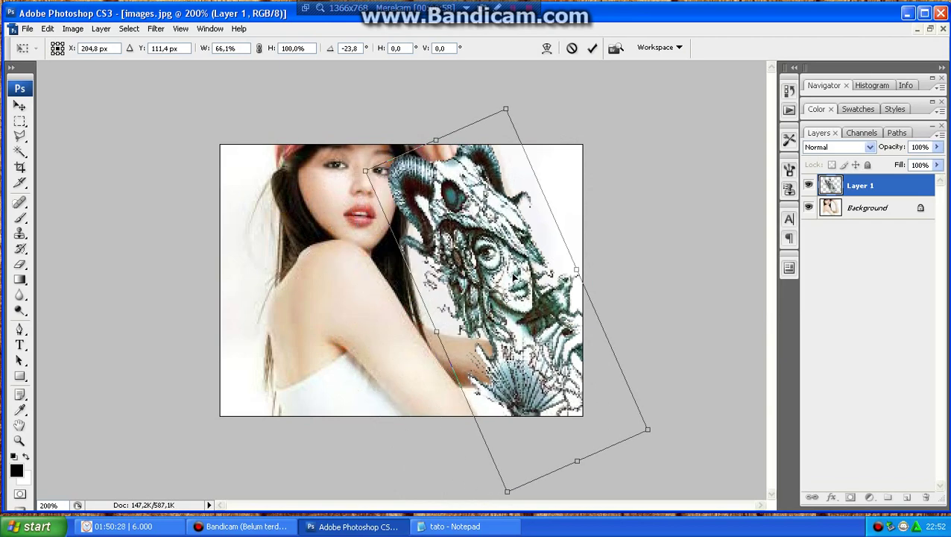
{"action": "left_click_drag", "start_coordinate": [542, 121], "coordinate": [533, 218]}
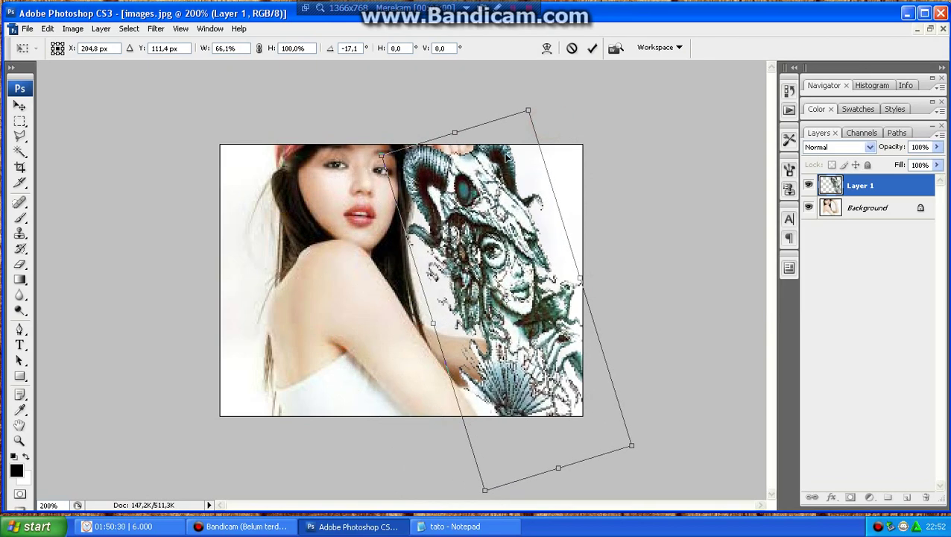
{"action": "left_click_drag", "start_coordinate": [457, 132], "coordinate": [469, 170]}
{"action": "left_click_drag", "start_coordinate": [498, 267], "coordinate": [501, 247]}
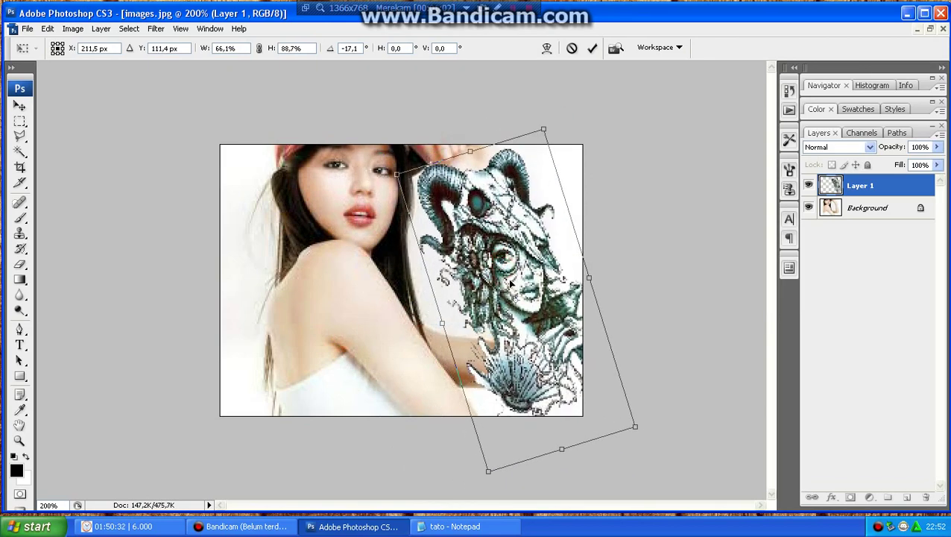
{"action": "left_click_drag", "start_coordinate": [566, 452], "coordinate": [554, 425]}
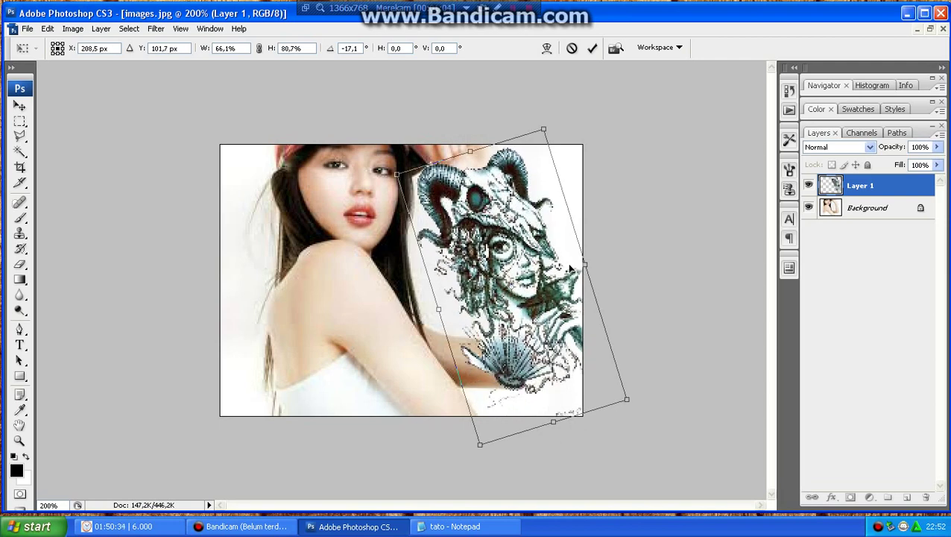
{"action": "left_click_drag", "start_coordinate": [589, 267], "coordinate": [546, 277]}
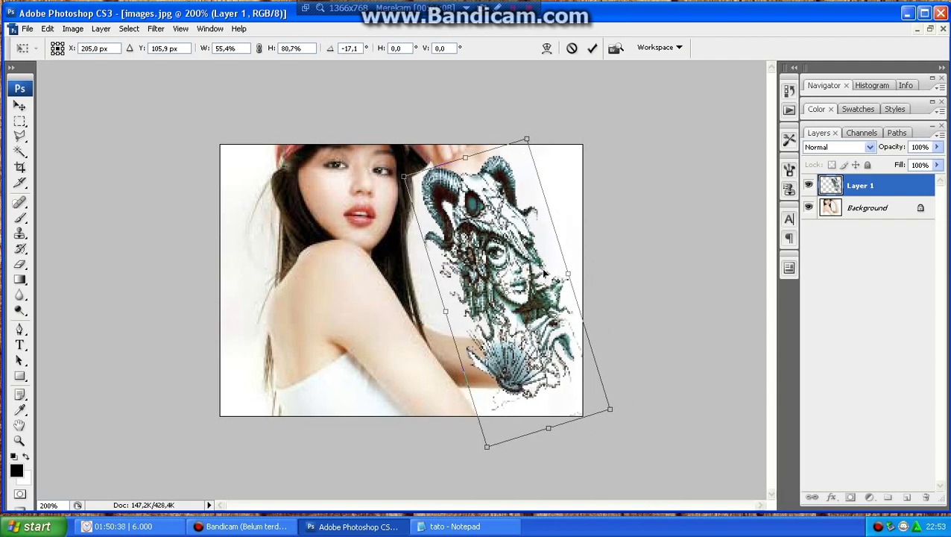
{"action": "key", "text": "Return"}
Switch to the tato notes in Notepad and read step 5 on hiding the tattoo and selecting the arm
{"action": "left_click", "coordinate": [455, 527]}
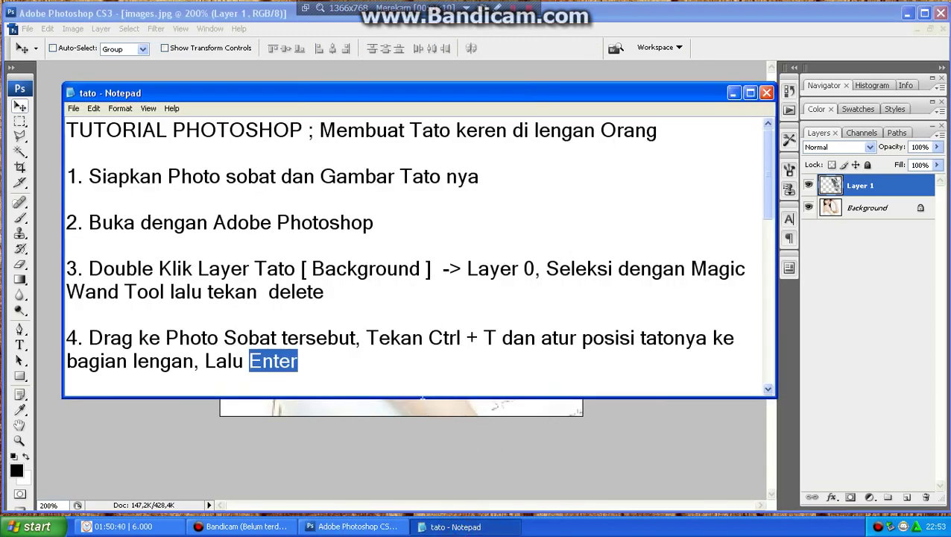
{"action": "left_click_drag", "start_coordinate": [419, 397], "coordinate": [419, 471]}
{"action": "left_click_drag", "start_coordinate": [131, 408], "coordinate": [308, 408]}
{"action": "left_click_drag", "start_coordinate": [541, 407], "coordinate": [677, 407]}
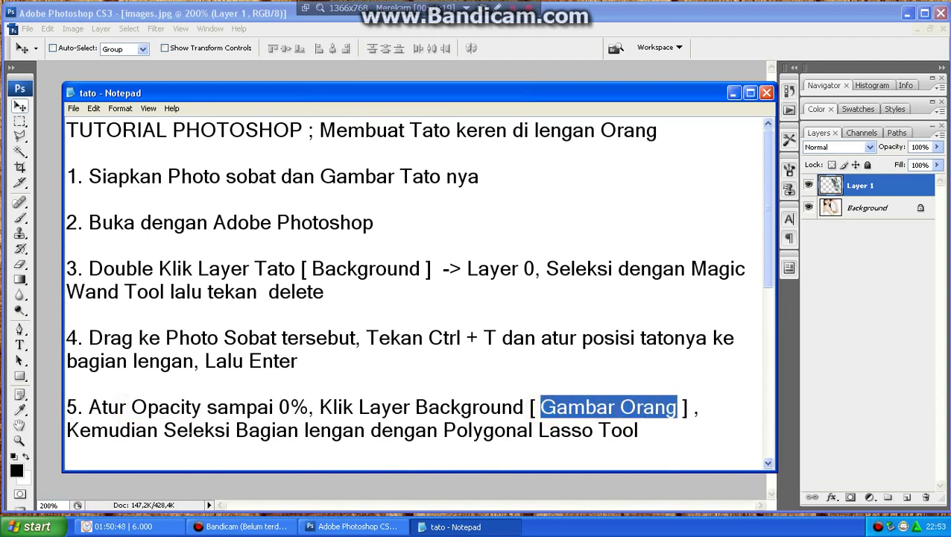
{"action": "left_click_drag", "start_coordinate": [444, 430], "coordinate": [639, 430]}
{"action": "left_click", "coordinate": [648, 430]}
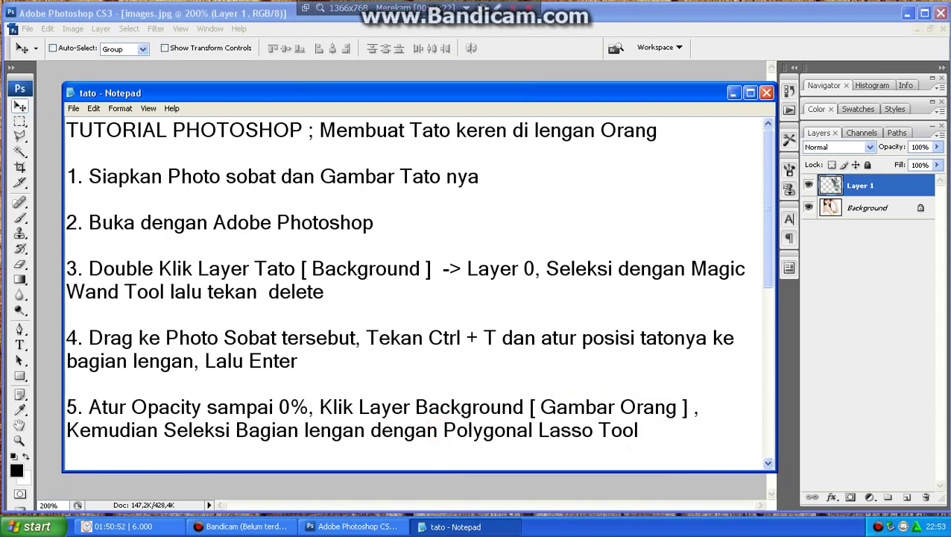
{"action": "left_click", "coordinate": [683, 483]}
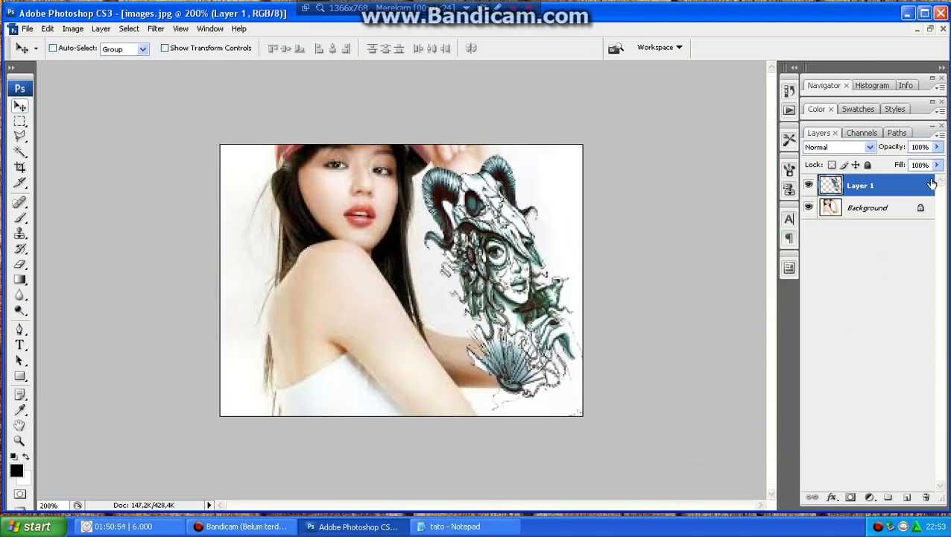
Set the opacity of the tattoo's Layer 1 to 0% and make the Background layer active
{"action": "left_click", "coordinate": [937, 147]}
{"action": "left_click_drag", "start_coordinate": [931, 159], "coordinate": [866, 161]}
{"action": "left_click", "coordinate": [851, 216]}
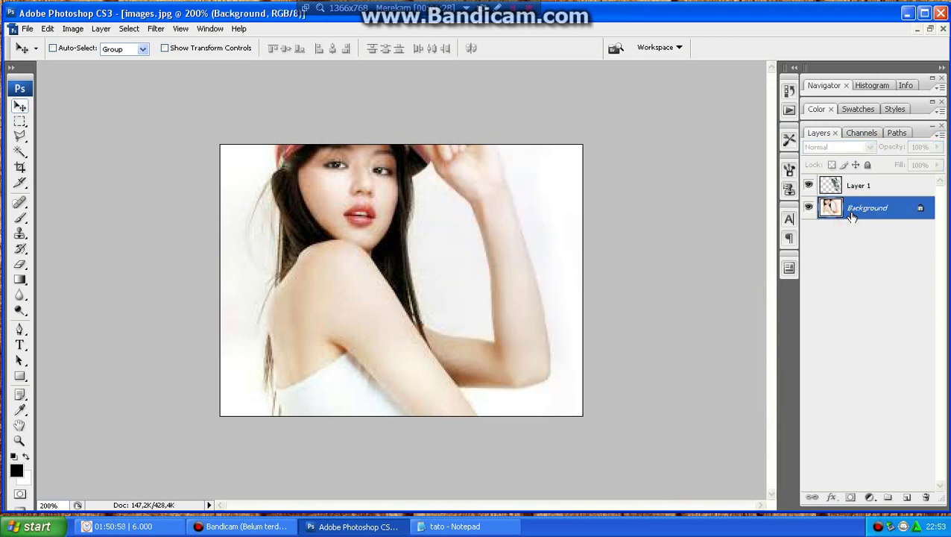
Outline the raised forearm from wrist to elbow as a closed selection with the Polygonal Lasso tool
{"action": "left_click", "coordinate": [19, 137]}
{"action": "left_click", "coordinate": [70, 147]}
{"action": "key", "text": "ctrl+plus"}
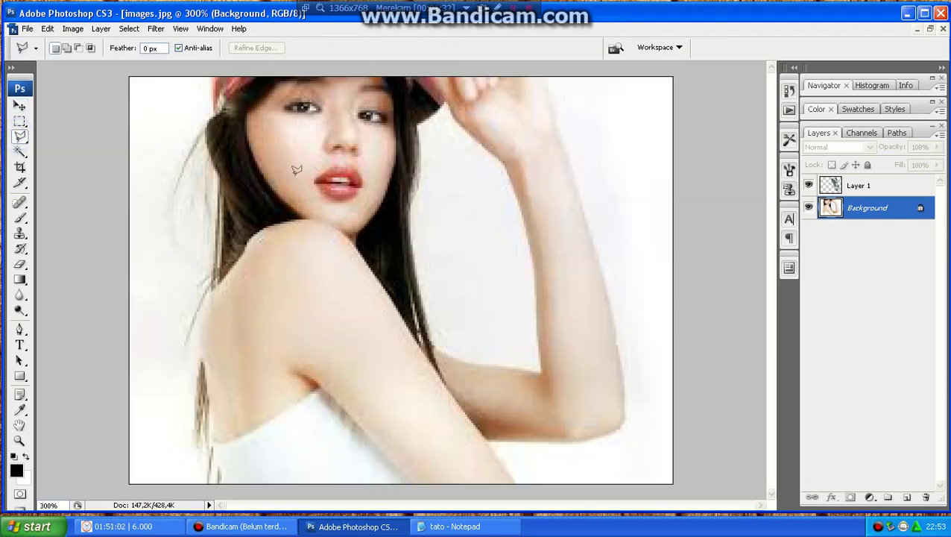
{"action": "left_click", "coordinate": [506, 164]}
{"action": "left_click", "coordinate": [527, 232]}
{"action": "left_click", "coordinate": [535, 264]}
{"action": "left_click", "coordinate": [539, 319]}
{"action": "left_click", "coordinate": [547, 401]}
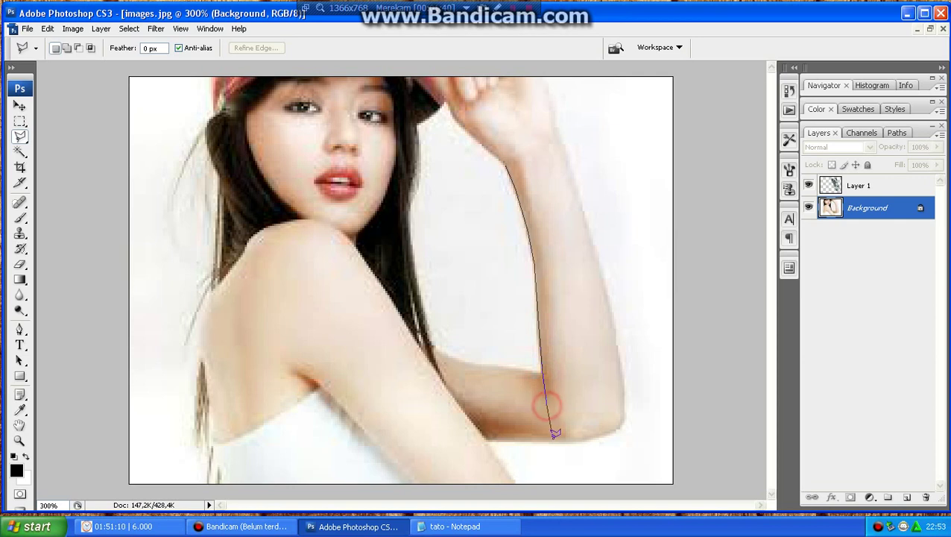
{"action": "left_click", "coordinate": [601, 433]}
{"action": "left_click", "coordinate": [624, 423]}
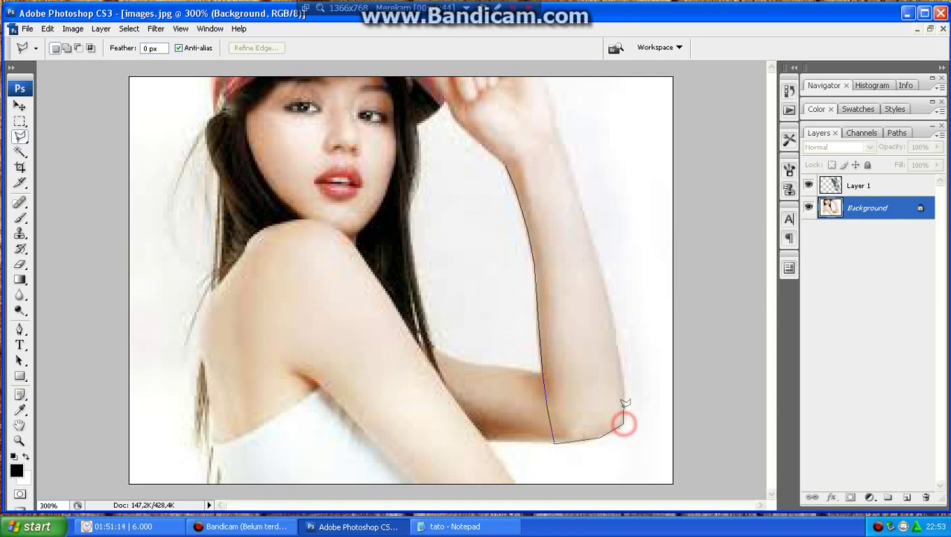
{"action": "left_click", "coordinate": [625, 396]}
{"action": "left_click", "coordinate": [612, 314]}
{"action": "left_click", "coordinate": [601, 260]}
{"action": "left_click", "coordinate": [577, 191]}
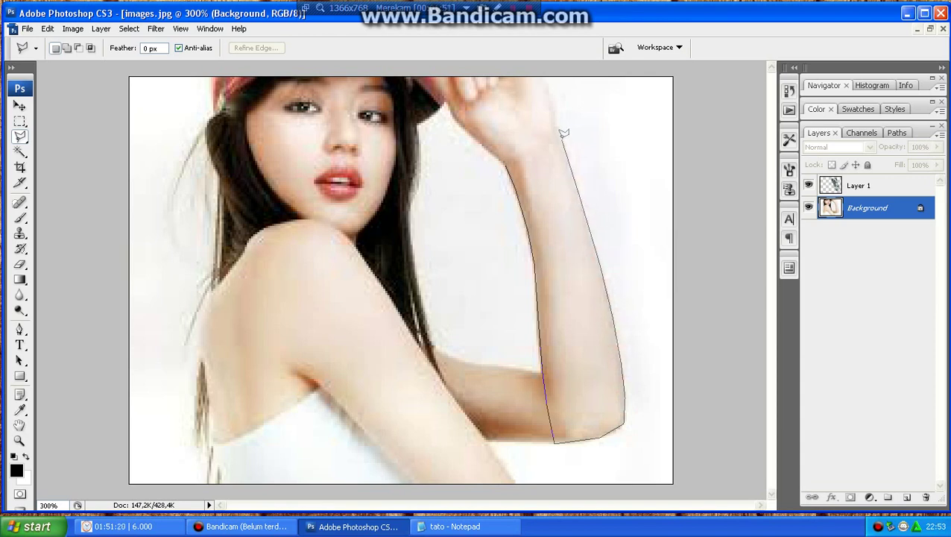
{"action": "left_click", "coordinate": [561, 137]}
{"action": "left_click", "coordinate": [543, 141]}
{"action": "left_click", "coordinate": [511, 158]}
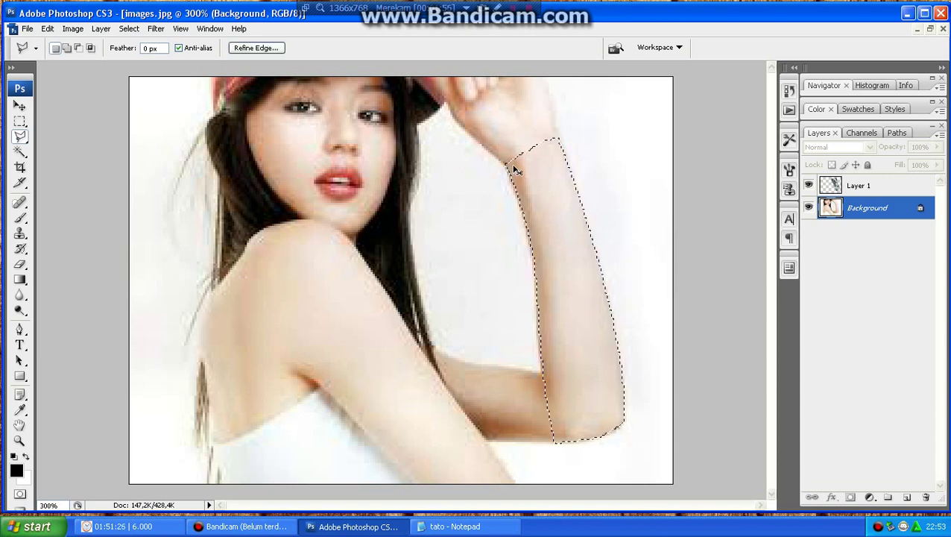
{"action": "left_click", "coordinate": [20, 106]}
Read step 6 of the tato notes in Notepad and invert the forearm selection in Photoshop
{"action": "left_click", "coordinate": [451, 526]}
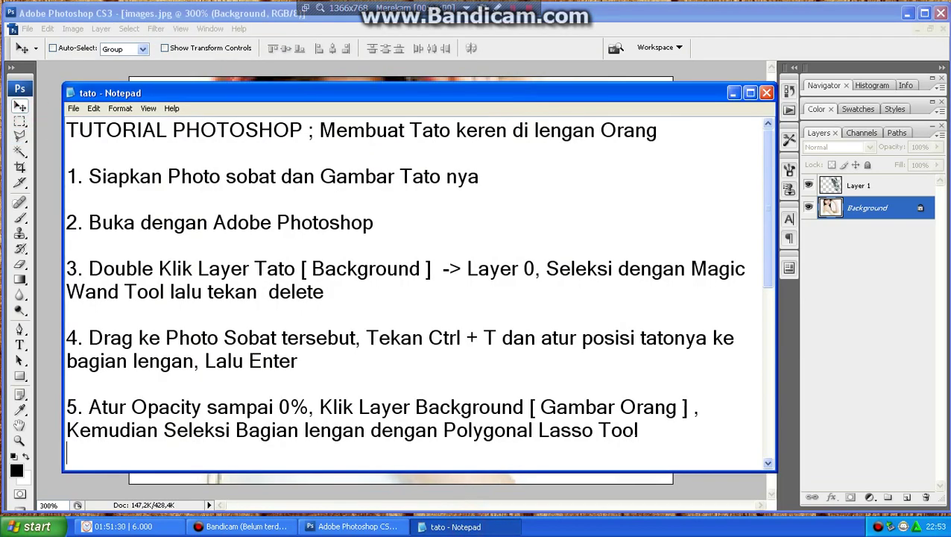
{"action": "type", "text": "6. Tekan Ctrl + Shift + I untuk membalikkan area yg diseleksi"}
{"action": "left_click_drag", "start_coordinate": [150, 431], "coordinate": [276, 430]}
{"action": "left_click", "coordinate": [276, 430]}
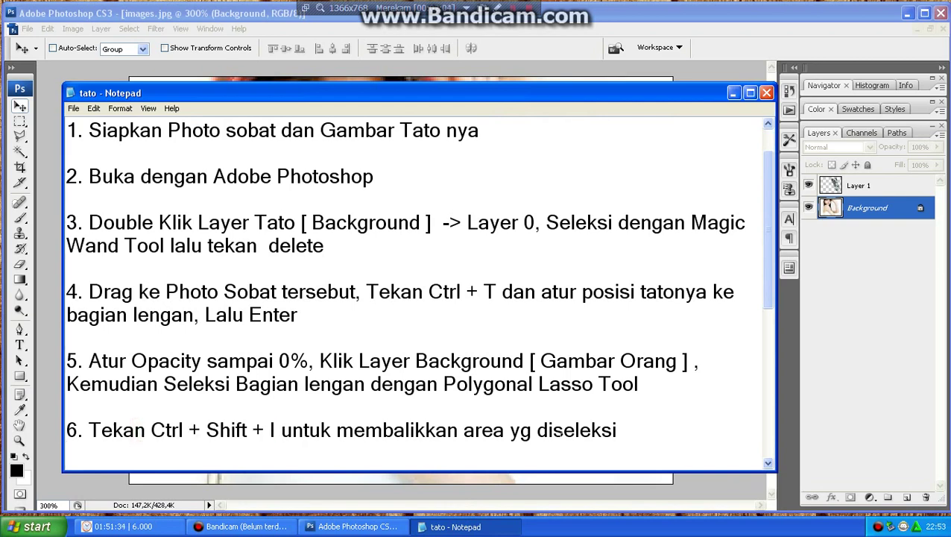
{"action": "left_click", "coordinate": [694, 475]}
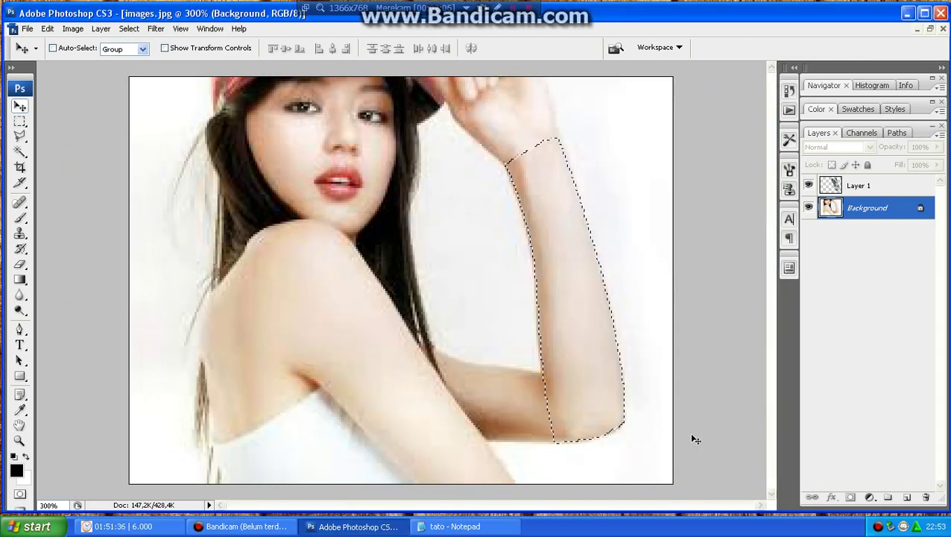
{"action": "key", "text": "ctrl+shift+i"}
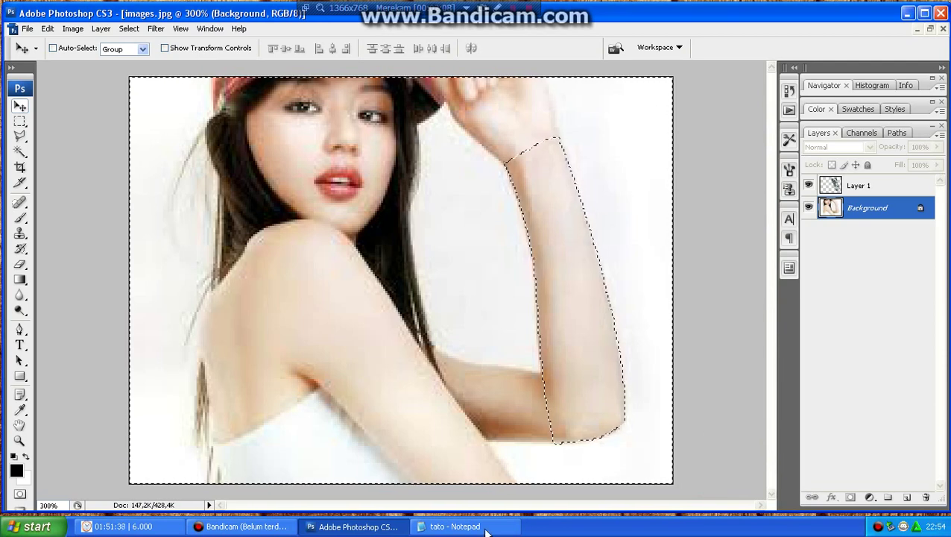
Read step 7 of the tato notes in Notepad on restoring the tattoo's opacity, deleting the excess and choosing Overlay
{"action": "left_click", "coordinate": [442, 528]}
{"action": "key", "text": "Down"}
{"action": "key", "text": "Down"}
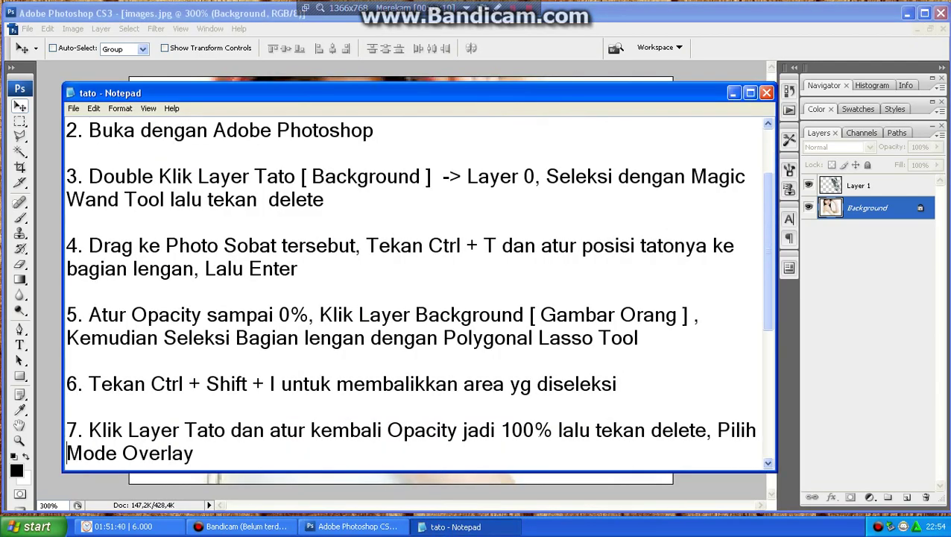
{"action": "key", "text": "Down"}
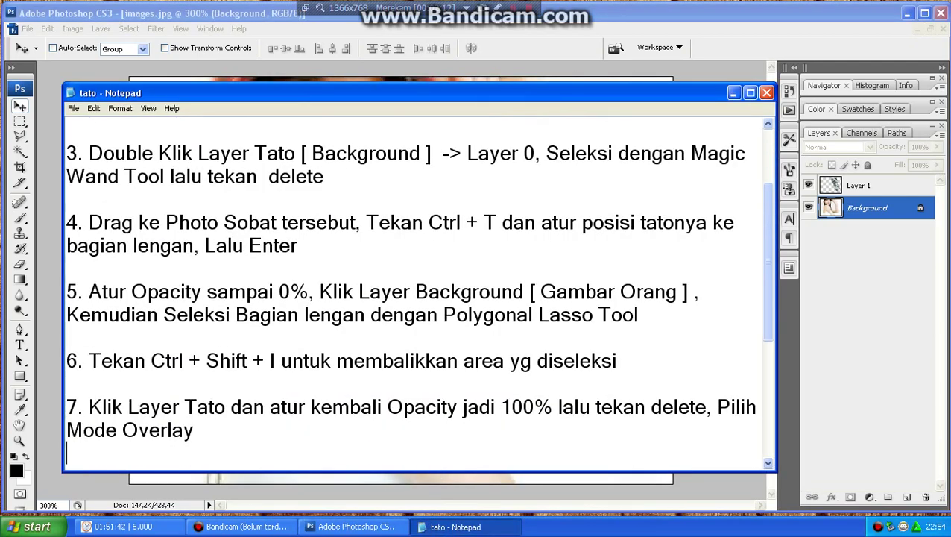
{"action": "left_click_drag", "start_coordinate": [128, 406], "coordinate": [226, 409]}
{"action": "left_click_drag", "start_coordinate": [387, 407], "coordinate": [553, 410]}
{"action": "right_click", "coordinate": [677, 409]}
{"action": "left_click_drag", "start_coordinate": [652, 408], "coordinate": [706, 407]}
{"action": "left_click", "coordinate": [684, 407]}
{"action": "left_click_drag", "start_coordinate": [122, 430], "coordinate": [194, 430]}
{"action": "left_click", "coordinate": [202, 434]}
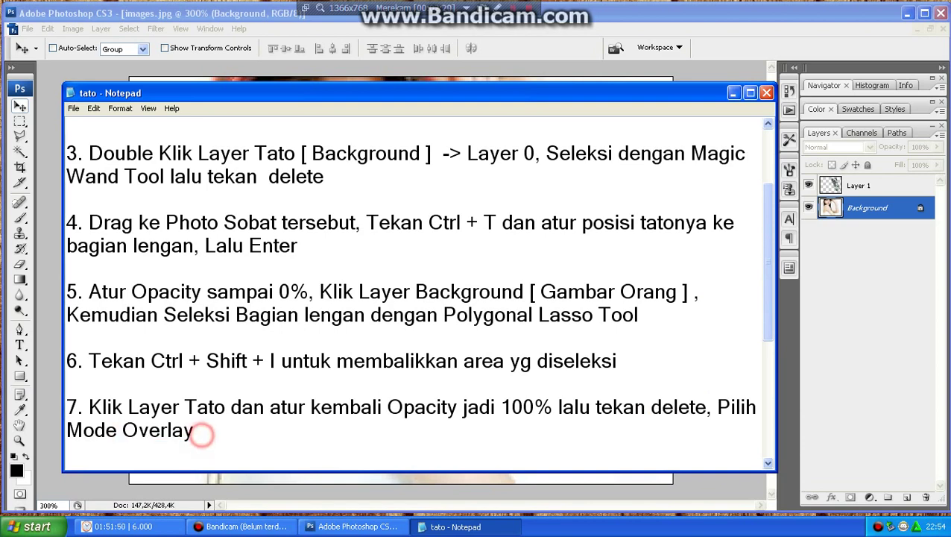
Return to Photoshop, set Layer 1's opacity to 100% and delete the parts of the tattoo outside the forearm
{"action": "left_click", "coordinate": [310, 490]}
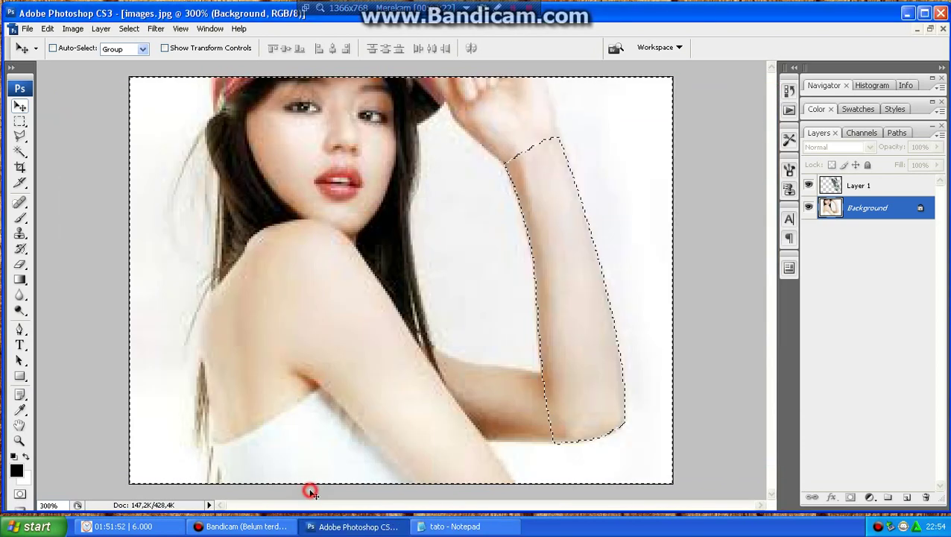
{"action": "left_click", "coordinate": [865, 190]}
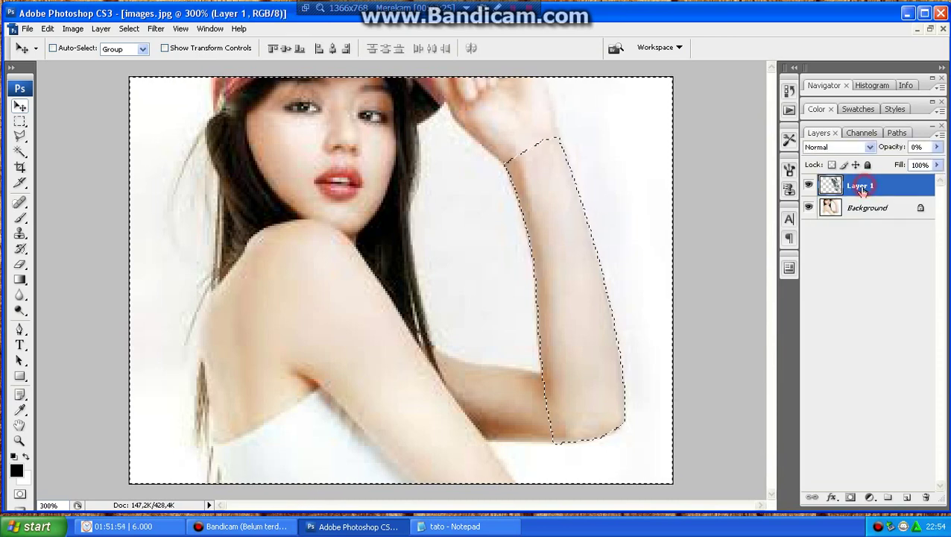
{"action": "left_click", "coordinate": [937, 147]}
{"action": "left_click_drag", "start_coordinate": [916, 160], "coordinate": [949, 166]}
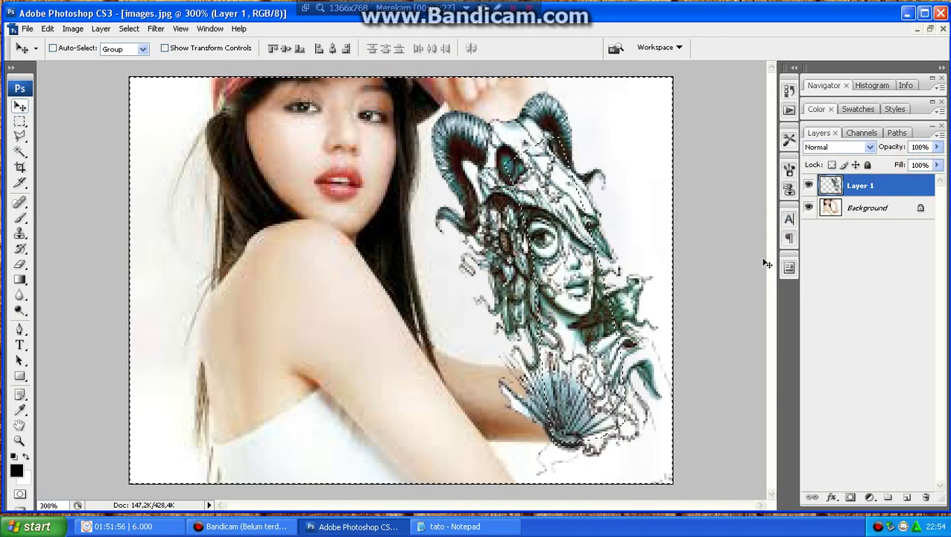
{"action": "key", "text": "Delete"}
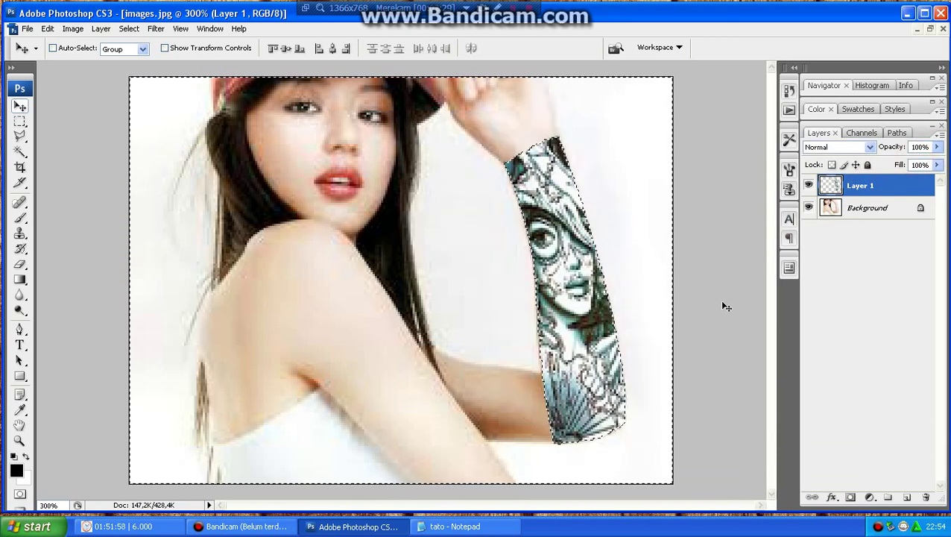
Set Layer 1's blend mode to Overlay and deselect the selection
{"action": "left_click", "coordinate": [858, 147]}
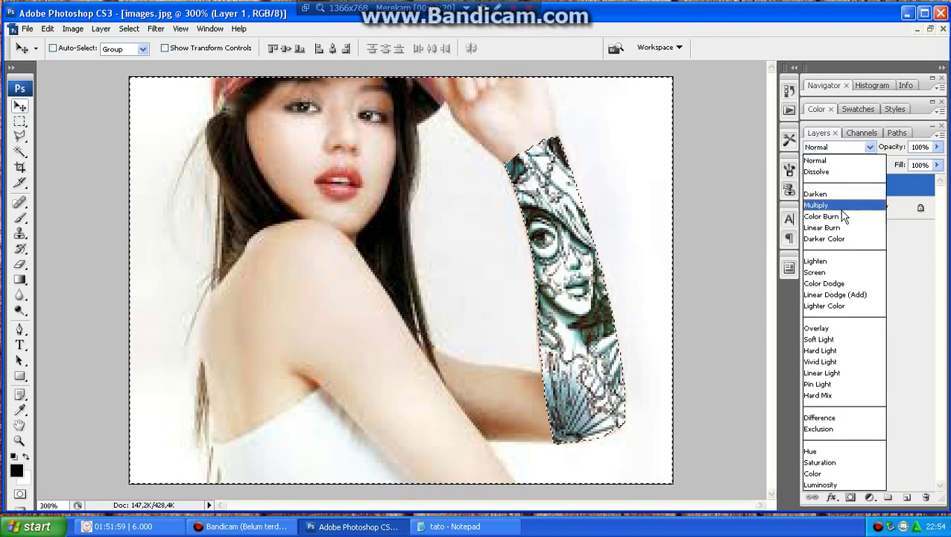
{"action": "left_click", "coordinate": [819, 329]}
{"action": "key", "text": "ctrl+d"}
{"action": "key", "text": "ctrl+minus"}
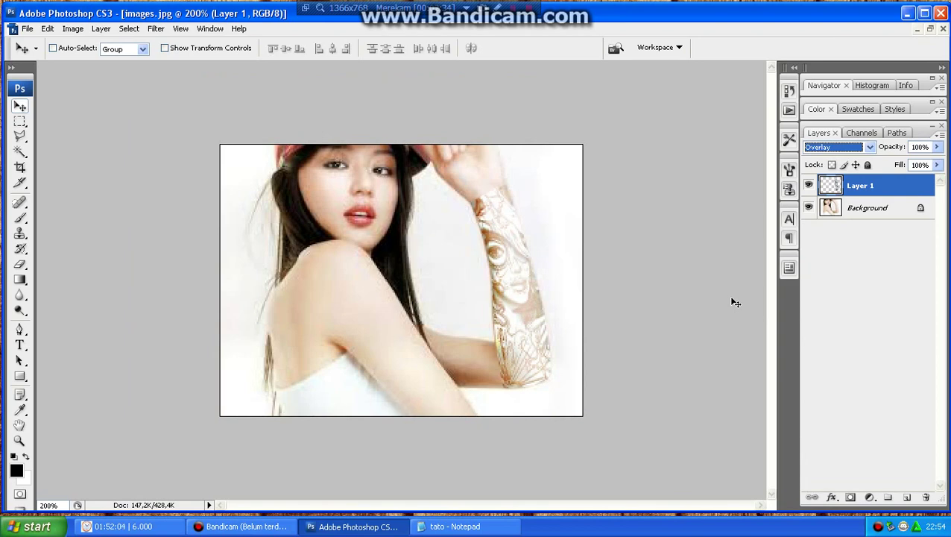
Read steps 8 and 9 of the tato notes in Notepad on ending the selection and adding another tattoo
{"action": "left_click", "coordinate": [455, 527]}
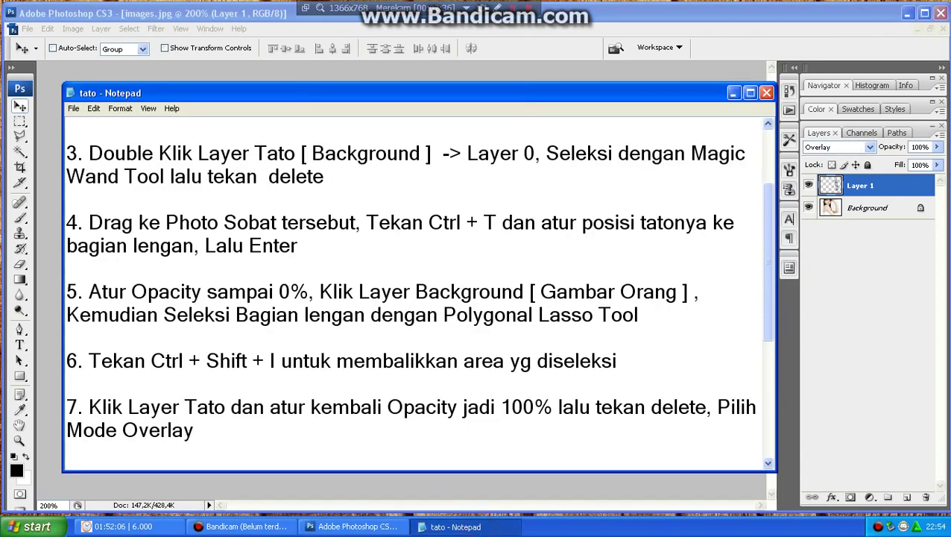
{"action": "key", "text": "ctrl+v"}
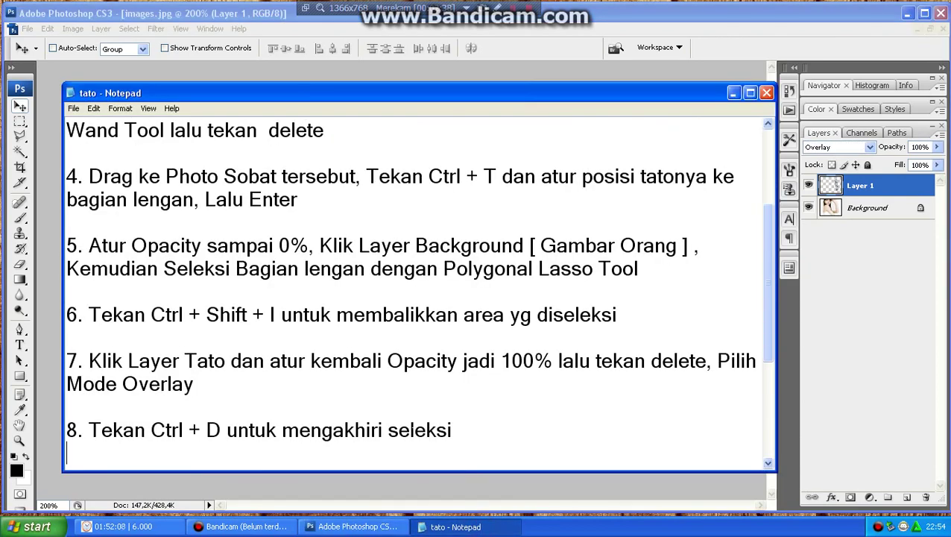
{"action": "key", "text": "ctrl+v"}
{"action": "key", "text": "Return"}
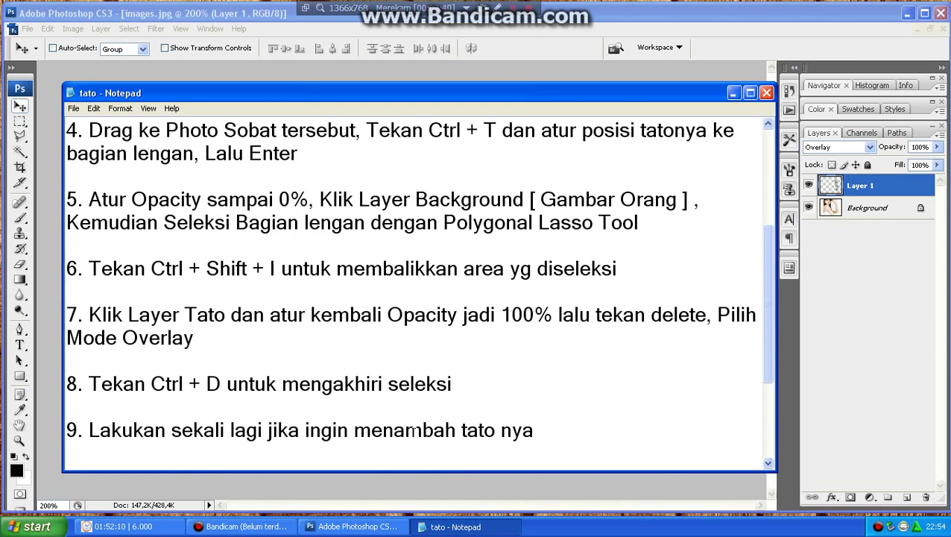
{"action": "left_click", "coordinate": [542, 431]}
Return to Photoshop and copy the cut-out tattoo from its own document into images.jpg as a second tattoo layer
{"action": "left_click", "coordinate": [789, 314]}
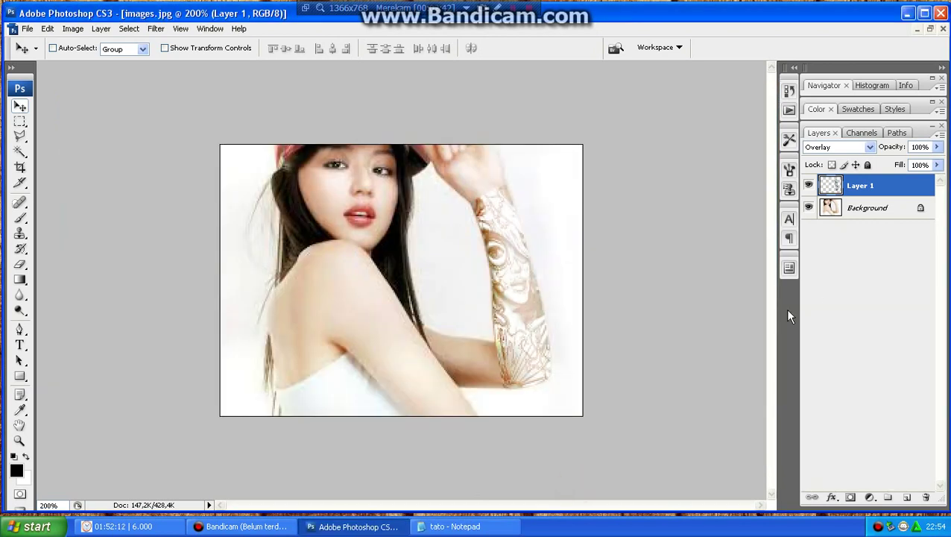
{"action": "left_click", "coordinate": [932, 29]}
{"action": "left_click_drag", "start_coordinate": [436, 181], "coordinate": [171, 127]}
{"action": "left_click", "coordinate": [207, 75]}
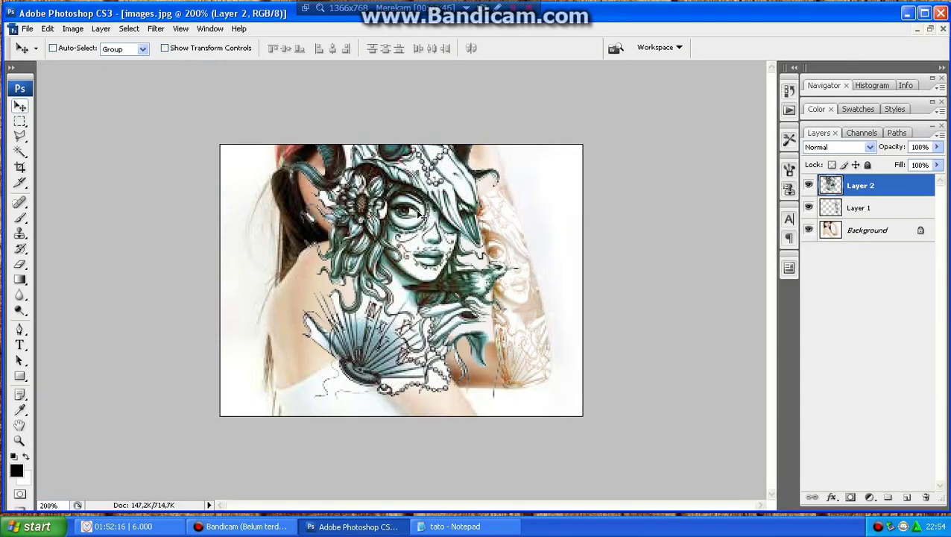
Free-transform the second tattoo over the near arm, rotating it to -29.0° and scaling it to 65.5% width and 97.0% height
{"action": "left_click_drag", "start_coordinate": [419, 214], "coordinate": [396, 237]}
{"action": "key", "text": "ctrl+t"}
{"action": "left_click_drag", "start_coordinate": [524, 179], "coordinate": [371, 279]}
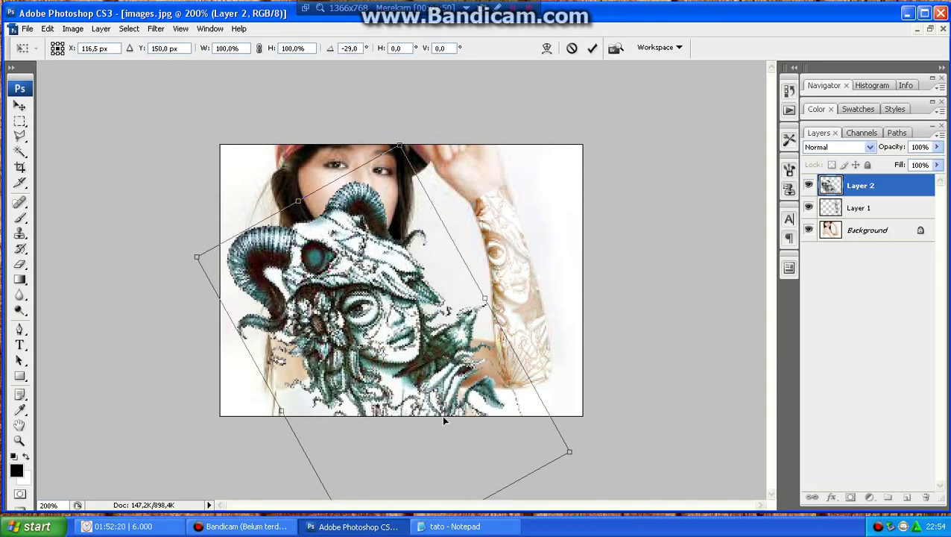
{"action": "left_click_drag", "start_coordinate": [500, 494], "coordinate": [451, 407]}
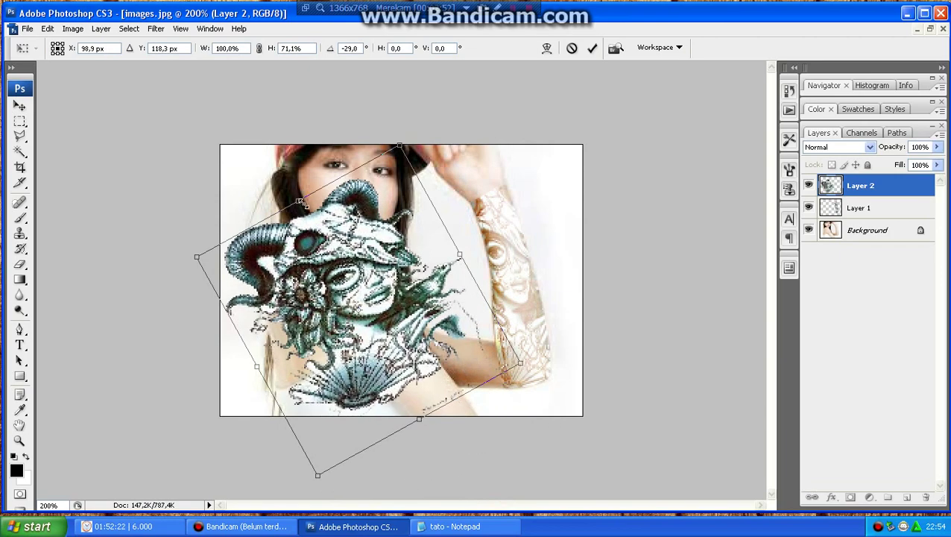
{"action": "left_click_drag", "start_coordinate": [300, 202], "coordinate": [255, 122]}
{"action": "left_click_drag", "start_coordinate": [440, 218], "coordinate": [369, 256]}
{"action": "left_click_drag", "start_coordinate": [303, 290], "coordinate": [376, 337]}
{"action": "left_click_drag", "start_coordinate": [335, 278], "coordinate": [410, 317]}
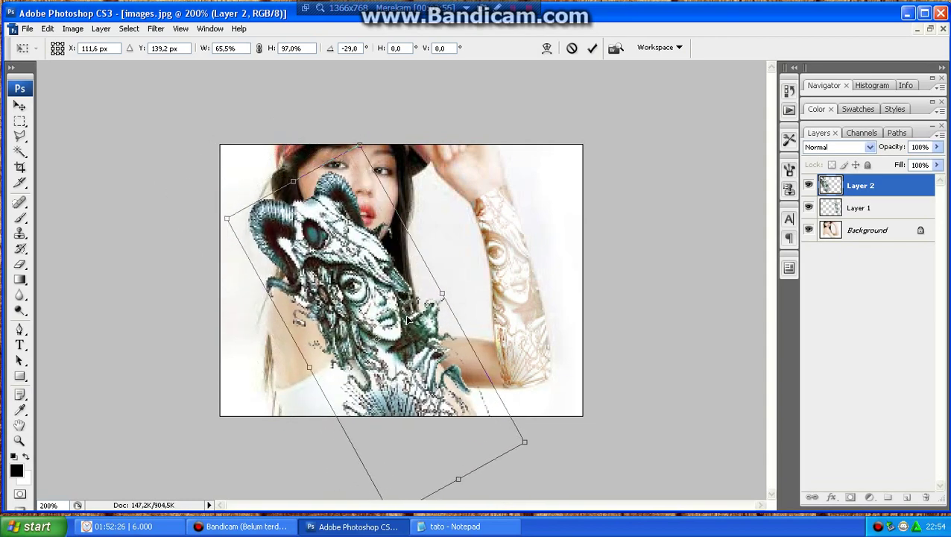
Reduce the second tattoo's height to 85.0%, rotate it to -34.3°, align it along the near arm and apply the transform
{"action": "left_click_drag", "start_coordinate": [299, 180], "coordinate": [315, 219]}
{"action": "mouse_move", "coordinate": [370, 284]}
{"action": "left_mouse_down"}
{"action": "mouse_move", "coordinate": [364, 286]}
{"action": "mouse_move", "coordinate": [383, 284]}
{"action": "left_mouse_up"}
{"action": "left_click_drag", "start_coordinate": [409, 252], "coordinate": [402, 267]}
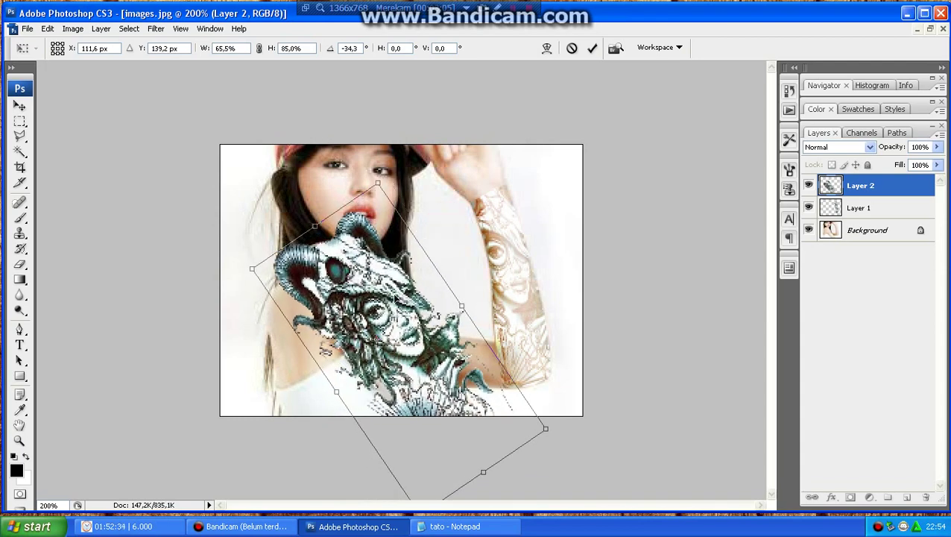
{"action": "left_click_drag", "start_coordinate": [399, 294], "coordinate": [391, 296]}
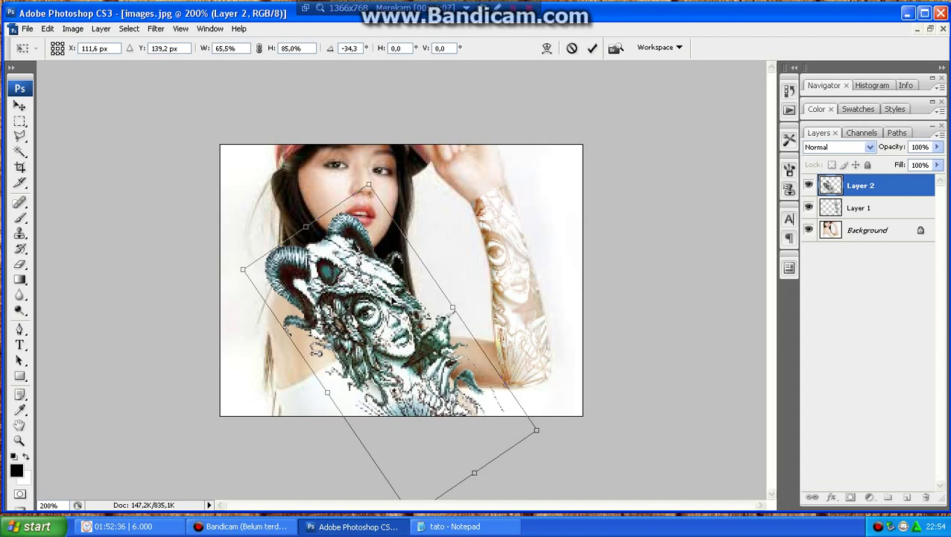
{"action": "left_click_drag", "start_coordinate": [391, 298], "coordinate": [400, 298]}
{"action": "key", "text": "Return"}
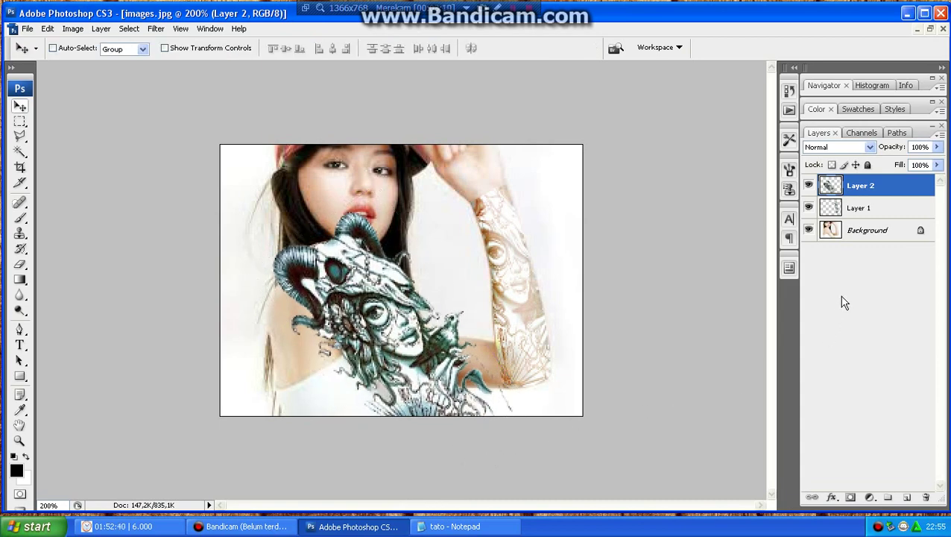
Set Layer 2's opacity to 0% and make the Background layer active
{"action": "left_click", "coordinate": [938, 146]}
{"action": "left_click_drag", "start_coordinate": [932, 160], "coordinate": [858, 162]}
{"action": "left_click", "coordinate": [864, 232]}
{"action": "key", "text": "ctrl+plus"}
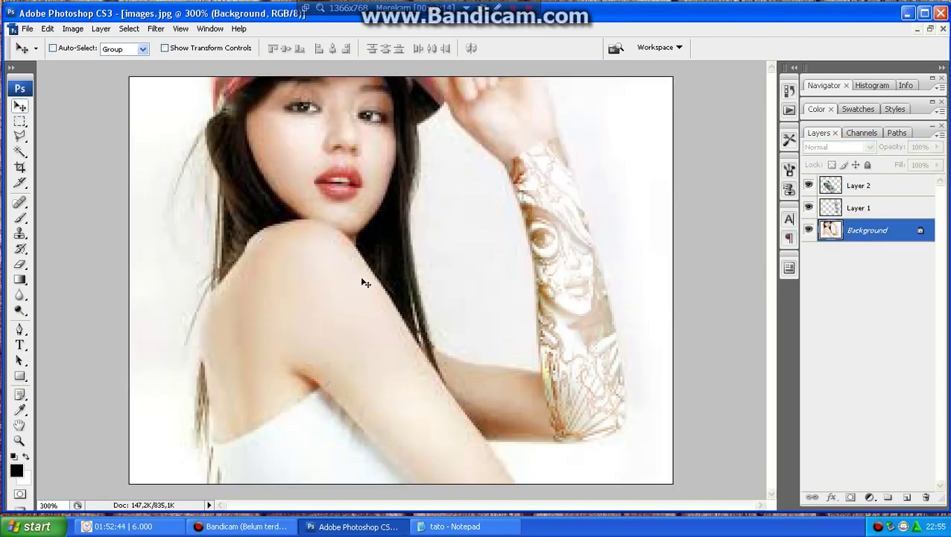
Outline the near arm from the shoulder to the photo's lower edge with the Polygonal Lasso tool and invert the selection
{"action": "left_click", "coordinate": [20, 136]}
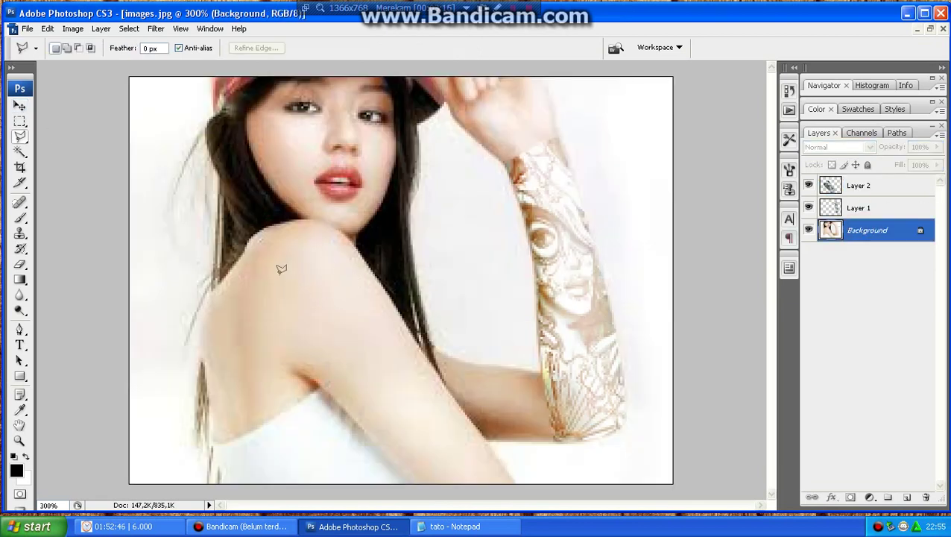
{"action": "left_click", "coordinate": [257, 241]}
{"action": "left_click", "coordinate": [256, 302]}
{"action": "left_click", "coordinate": [291, 351]}
{"action": "left_click", "coordinate": [307, 370]}
{"action": "left_click", "coordinate": [320, 382]}
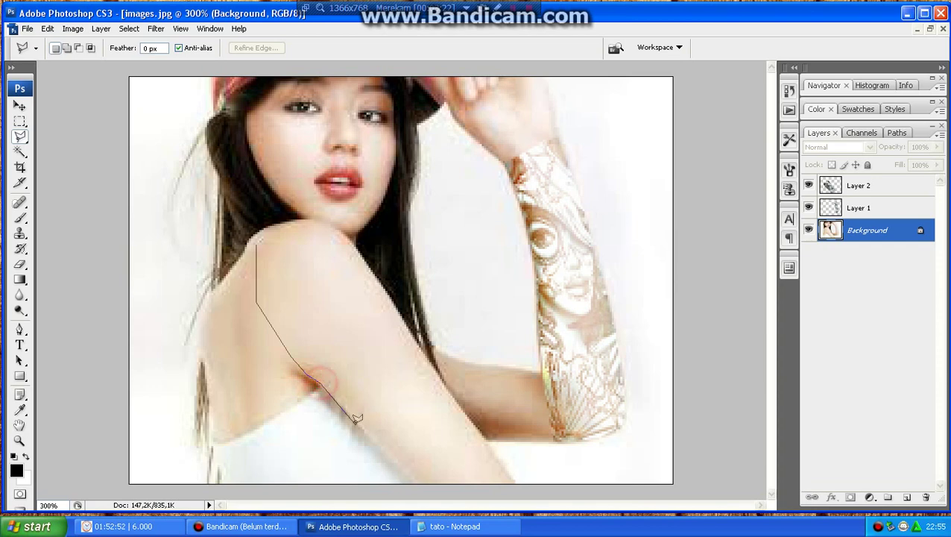
{"action": "left_click", "coordinate": [361, 424]}
{"action": "left_click", "coordinate": [398, 463]}
{"action": "left_click", "coordinate": [428, 481]}
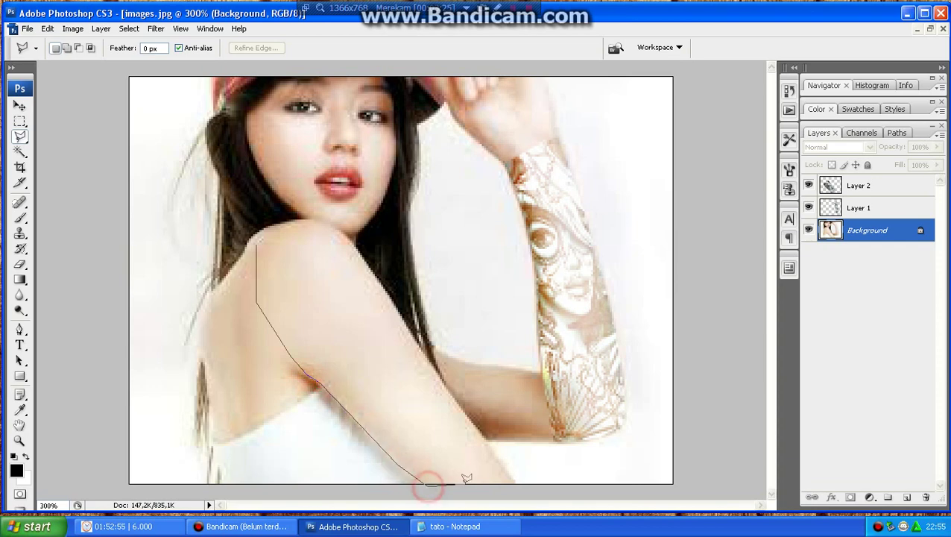
{"action": "left_click", "coordinate": [510, 481]}
{"action": "left_click", "coordinate": [511, 473]}
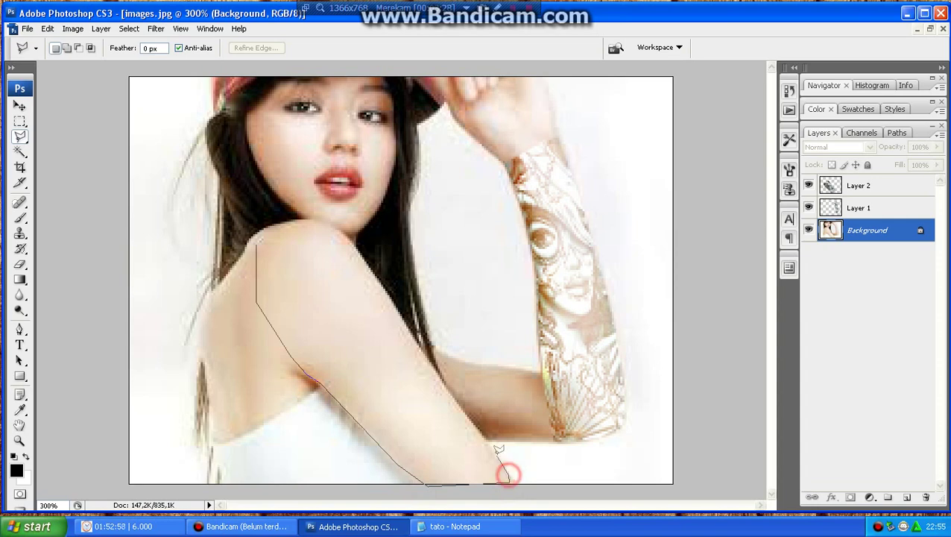
{"action": "left_click", "coordinate": [442, 381]}
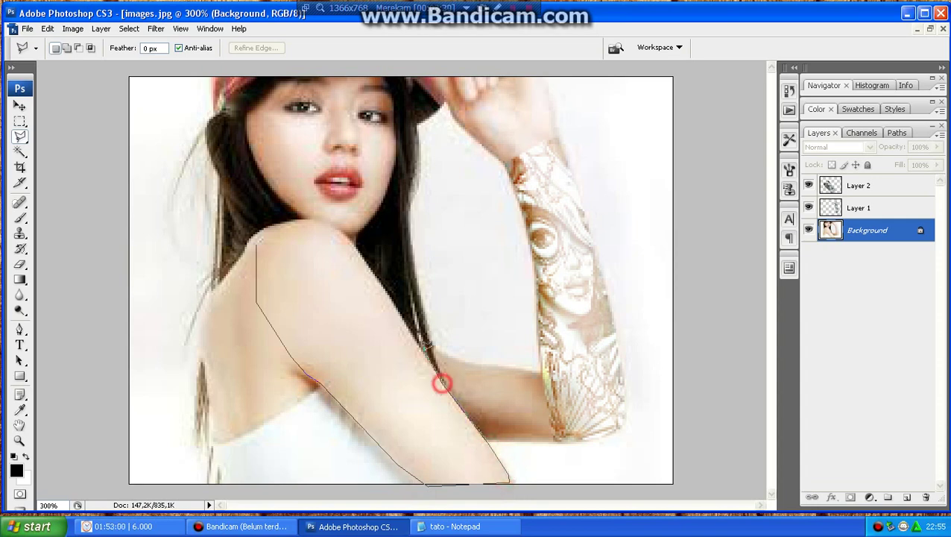
{"action": "left_click", "coordinate": [398, 328]}
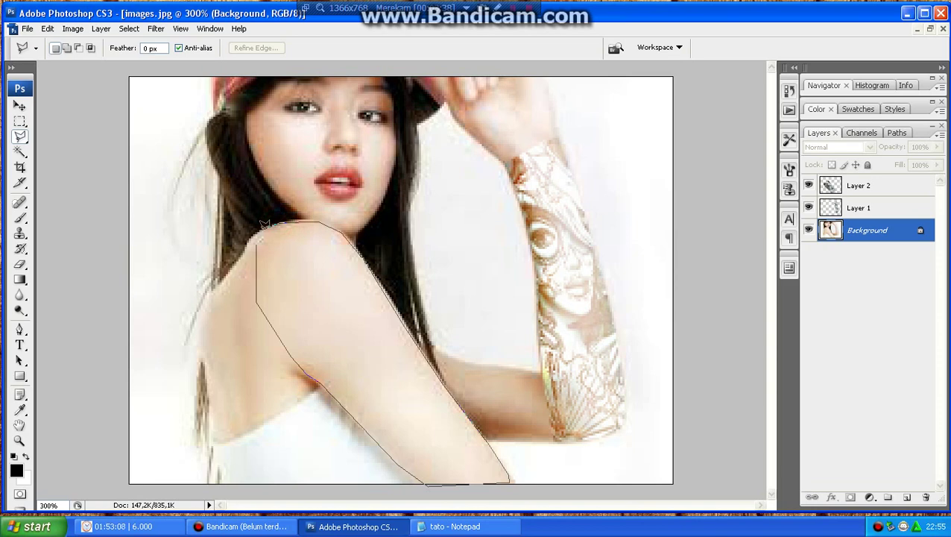
{"action": "left_click", "coordinate": [256, 248]}
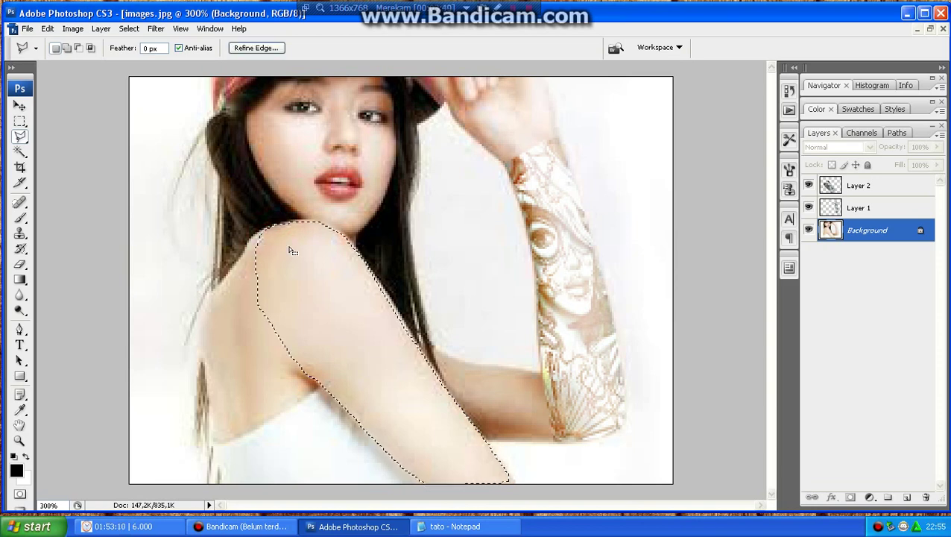
{"action": "key", "text": "ctrl+shift+i"}
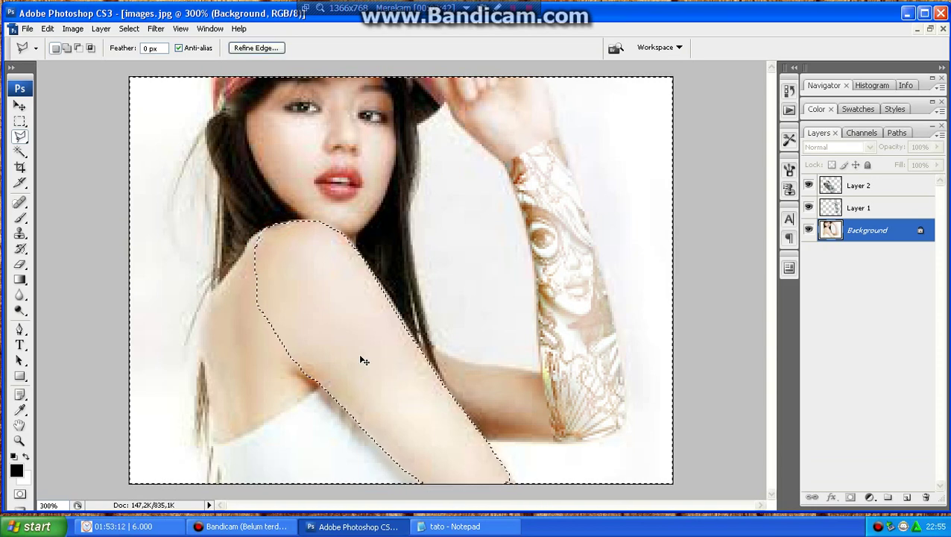
Set Layer 2's opacity to 100%, delete the parts of the tattoo outside the near arm and deselect
{"action": "left_click", "coordinate": [861, 186]}
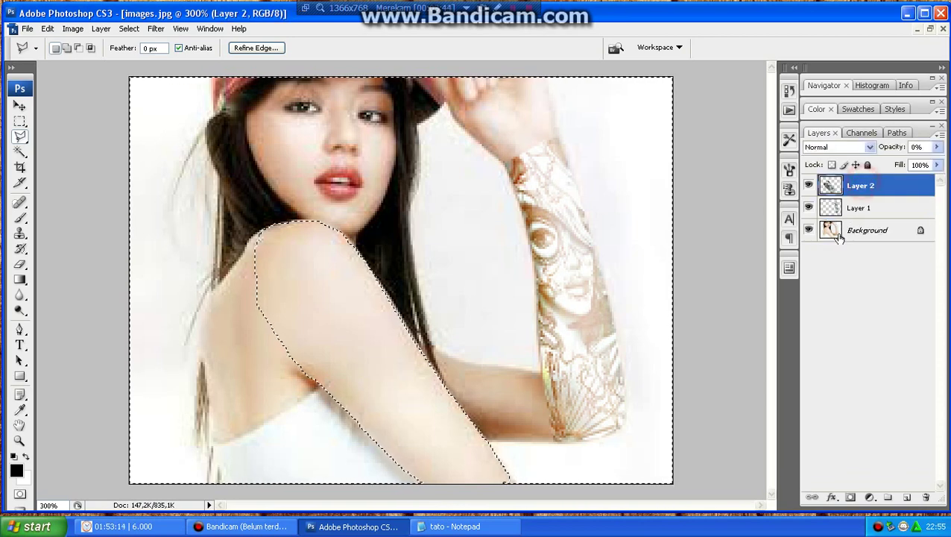
{"action": "left_click", "coordinate": [936, 150]}
{"action": "left_click_drag", "start_coordinate": [908, 159], "coordinate": [941, 166]}
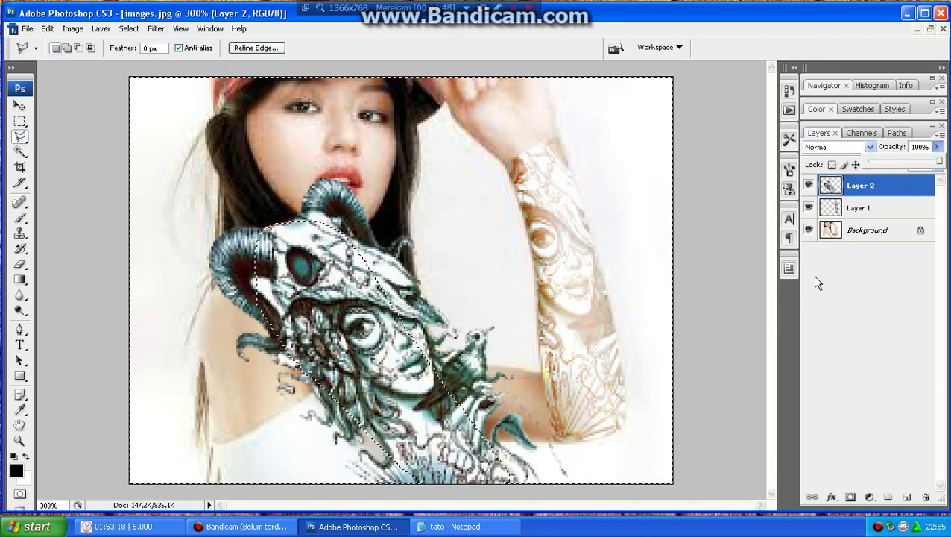
{"action": "left_click", "coordinate": [878, 230]}
{"action": "left_click", "coordinate": [867, 187]}
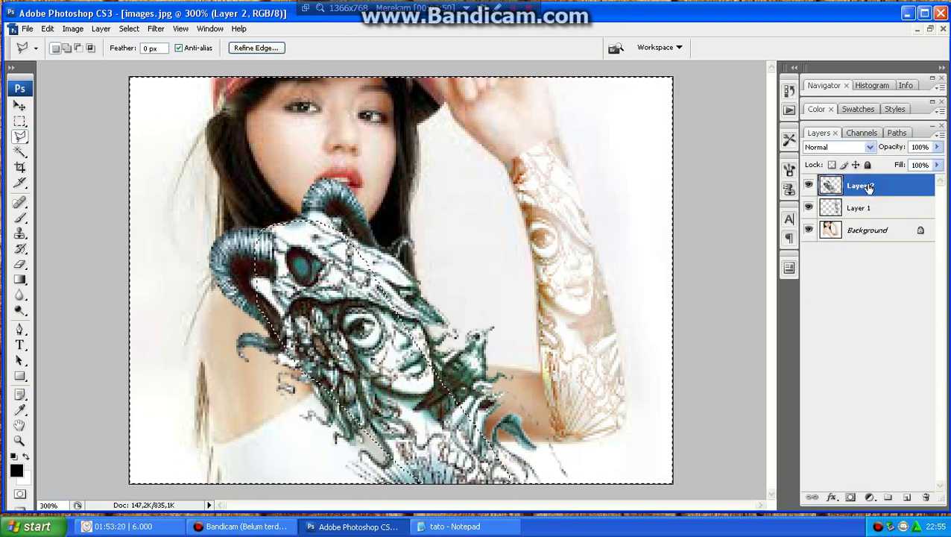
{"action": "key", "text": "Delete"}
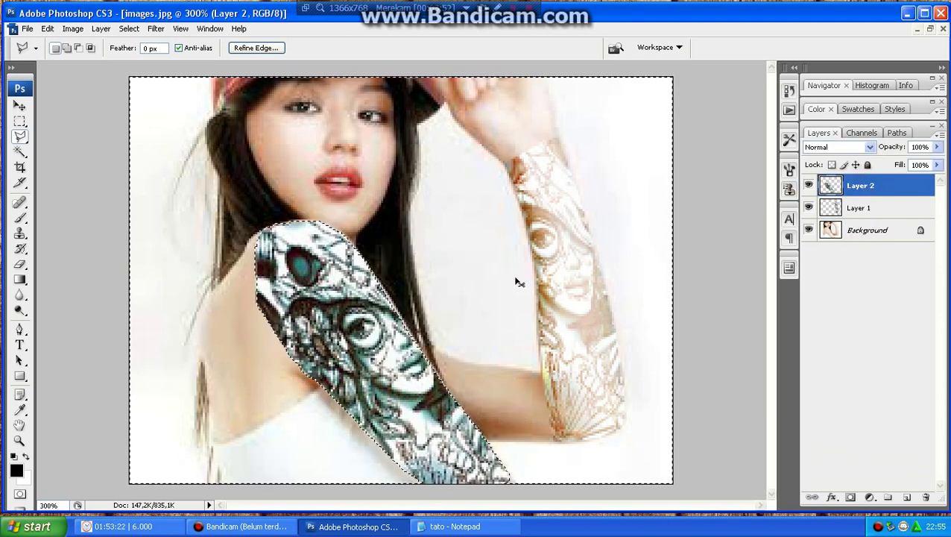
{"action": "key", "text": "ctrl+d"}
{"action": "key", "text": "ctrl+minus"}
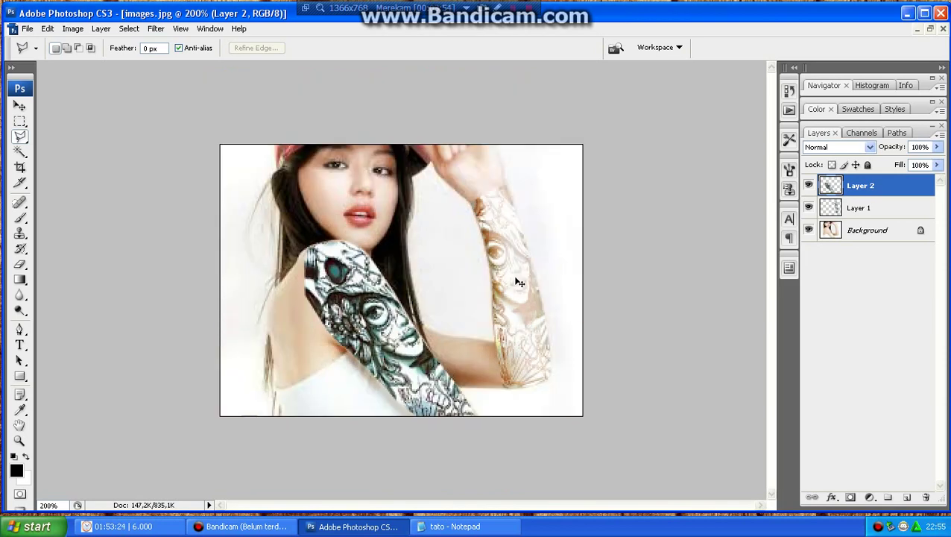
Switch to the tato Notepad file and add the line "10. Nah, Photo sobat telah berhasil dibuat tatonya, Tekan Ctrl + S untuk Save."
{"action": "left_click", "coordinate": [464, 529]}
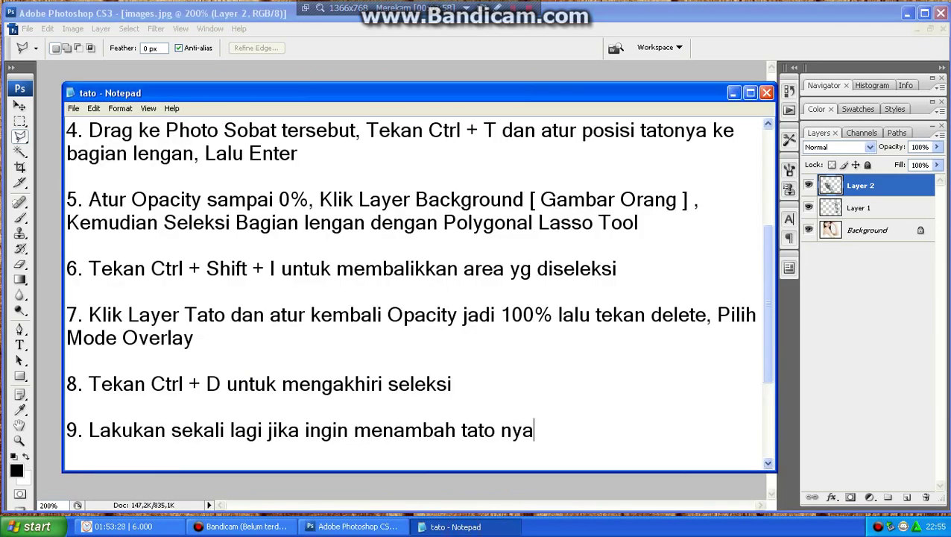
{"action": "key", "text": "Return"}
{"action": "type", "text": "10. Nah, Photo sobat telah berhasil dibuat tatonya, Tekan Ctrl + S untuk Save."}
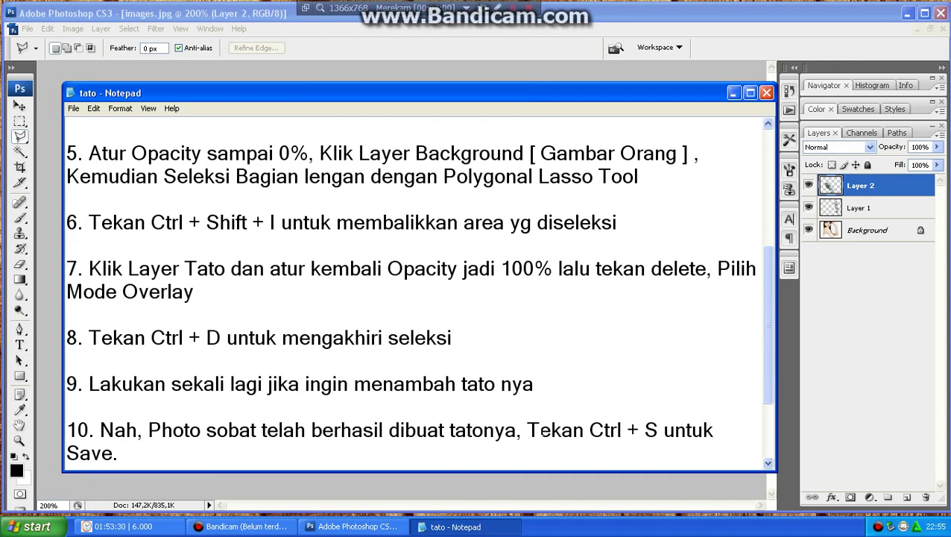
{"action": "key", "text": "Return"}
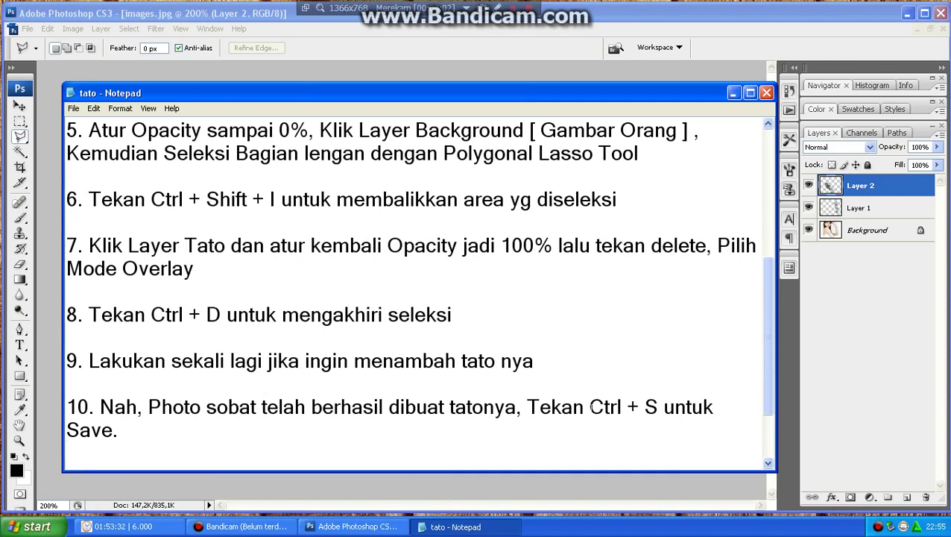
{"action": "left_click_drag", "start_coordinate": [593, 407], "coordinate": [657, 409]}
{"action": "left_click", "coordinate": [657, 409]}
{"action": "left_click", "coordinate": [153, 442]}
Switch to Photoshop and start saving the tattooed photo, with JPEG as the format and drive SENJATA OPR (D:) as the location
{"action": "left_click", "coordinate": [572, 493]}
{"action": "key", "text": "ctrl+s"}
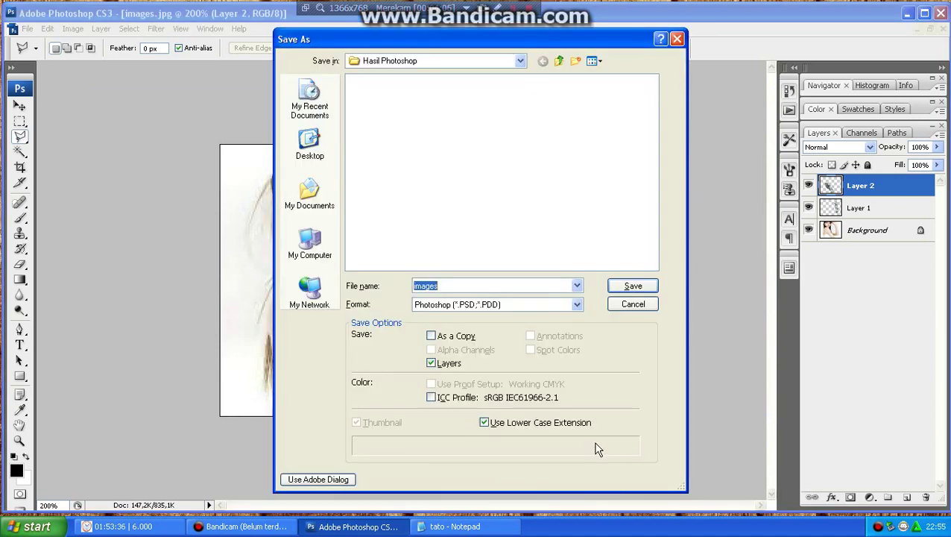
{"action": "left_click", "coordinate": [577, 304]}
{"action": "left_click", "coordinate": [504, 366]}
{"action": "left_click", "coordinate": [313, 242]}
{"action": "double_click", "coordinate": [396, 95]}
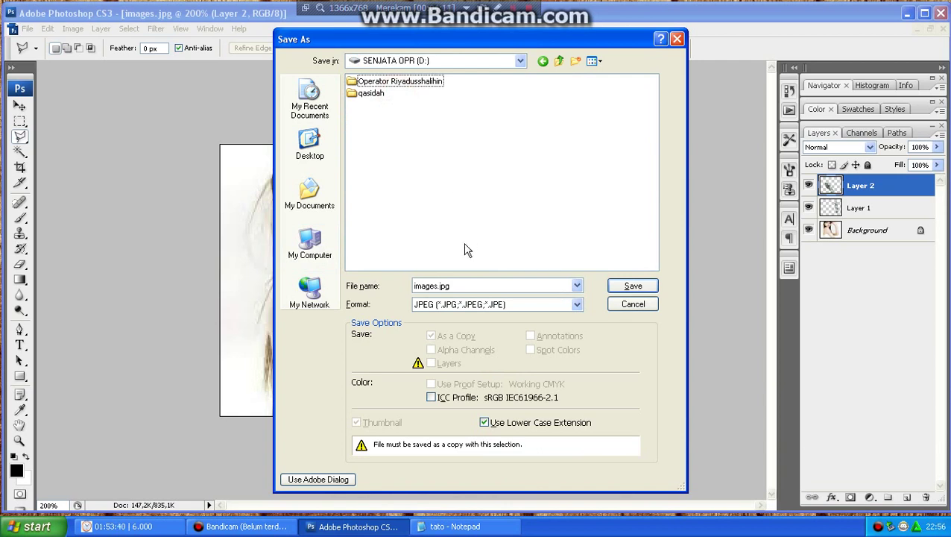
Name the file "tato lengan" and save it with High quality and the Baseline ("Standard") format option
{"action": "double_click", "coordinate": [469, 286]}
{"action": "type", "text": "tato lengan"}
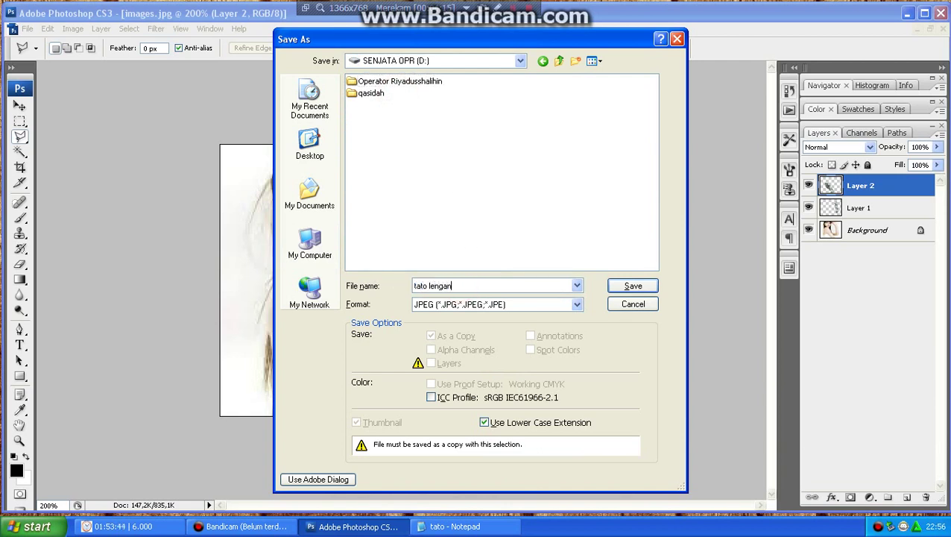
{"action": "left_click", "coordinate": [635, 285]}
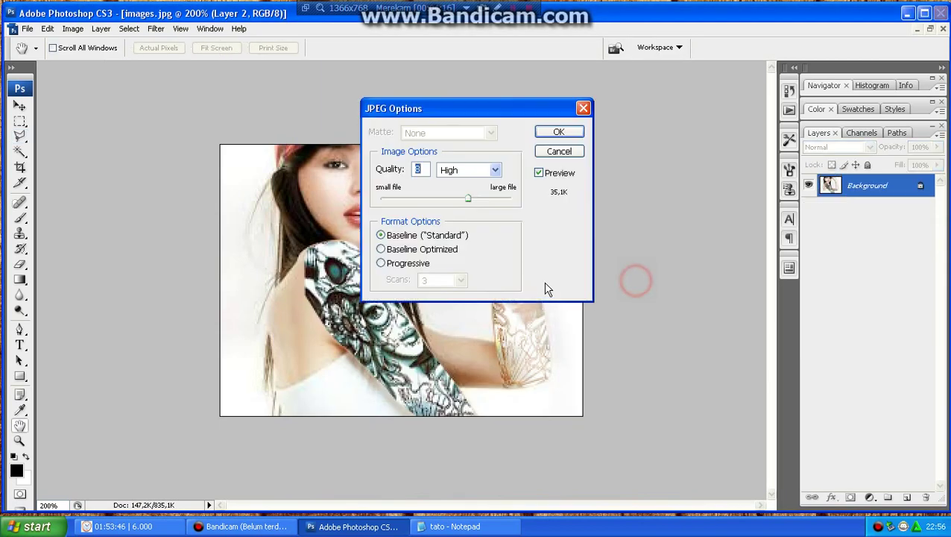
{"action": "left_click", "coordinate": [560, 133]}
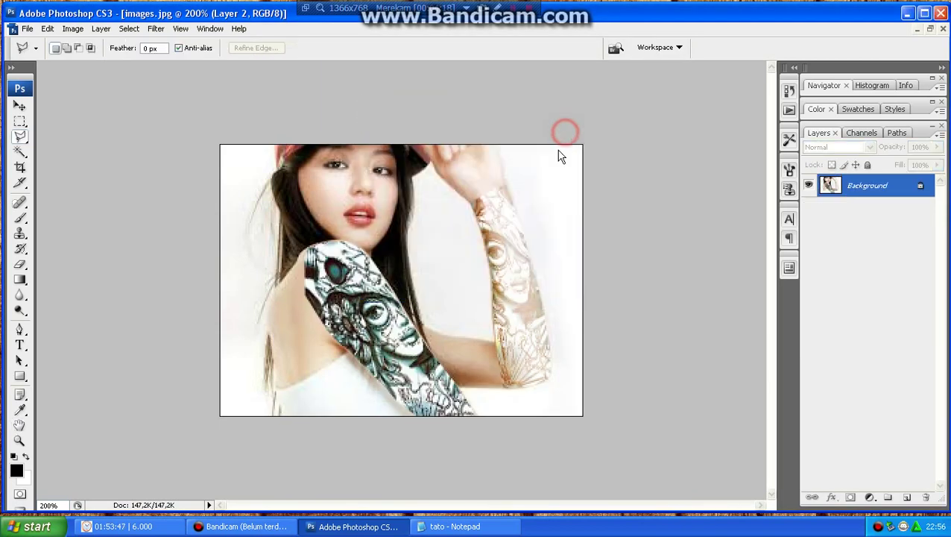
Switch to Notepad and add the closing lines "Gampang bukan ...???", "Silakan Like & Subscribe !" and "Salam Youtubers ;)" below item 10
{"action": "left_click", "coordinate": [480, 525]}
{"action": "key", "text": "Return"}
{"action": "type", "text": "Gampang bukan ...???"}
{"action": "key", "text": "Return"}
{"action": "type", "text": "Silakan Like & Subscribe !"}
{"action": "key", "text": "Return"}
{"action": "type", "text": "Salam Youtubers ;)"}
{"action": "key", "text": "Return"}
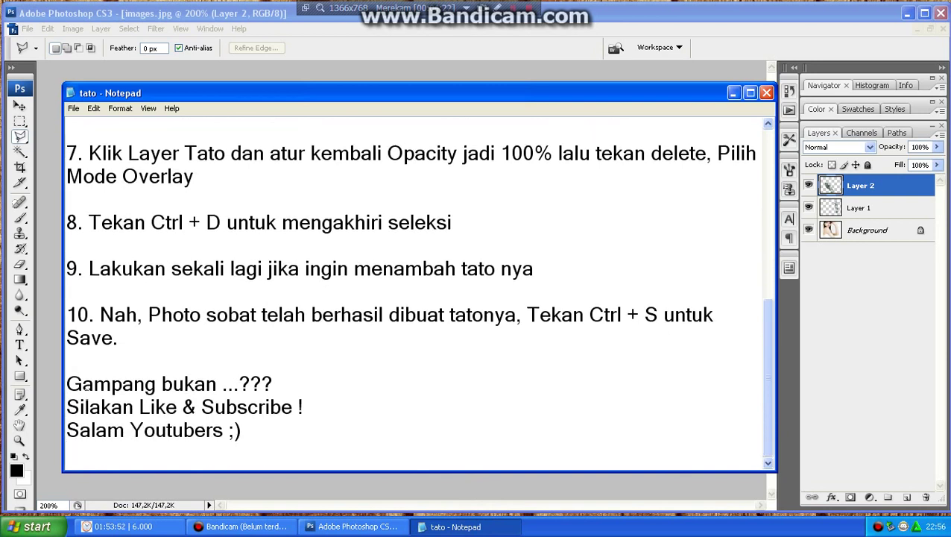
Highlight "Like & Subscribe" and "Youtubers" in the closing lines in turn, and return to the tattooed photo in Photoshop
{"action": "left_click_drag", "start_coordinate": [140, 407], "coordinate": [293, 407]}
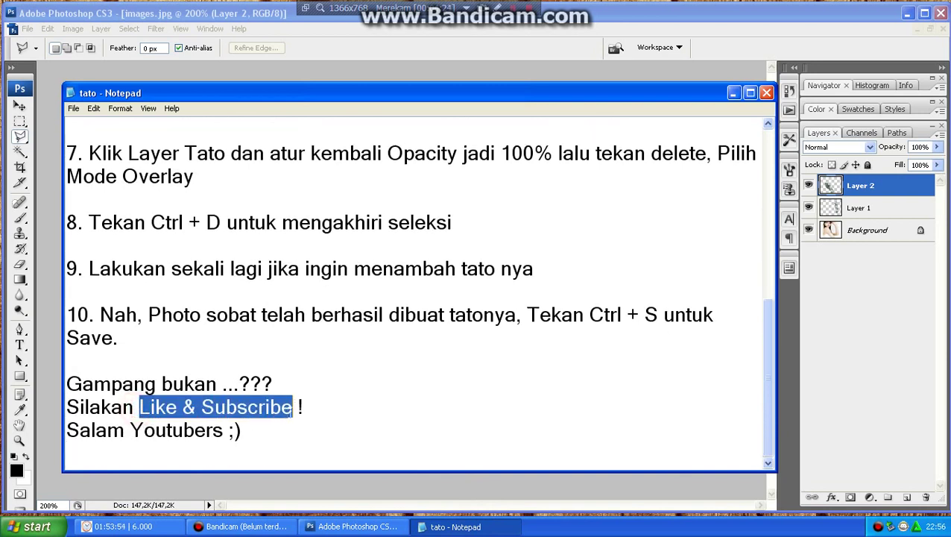
{"action": "left_click", "coordinate": [251, 441]}
{"action": "left_click_drag", "start_coordinate": [130, 430], "coordinate": [224, 430]}
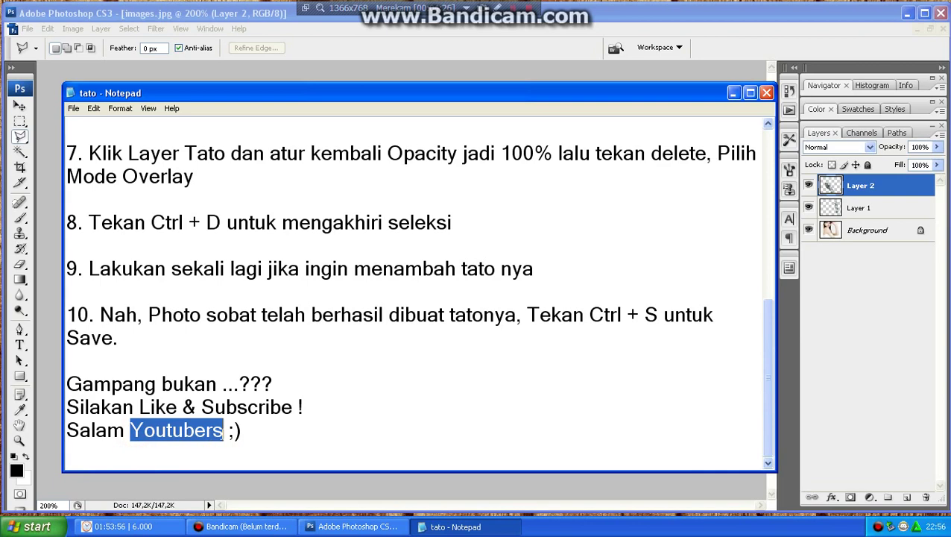
{"action": "left_click", "coordinate": [255, 431]}
{"action": "left_click", "coordinate": [785, 359]}
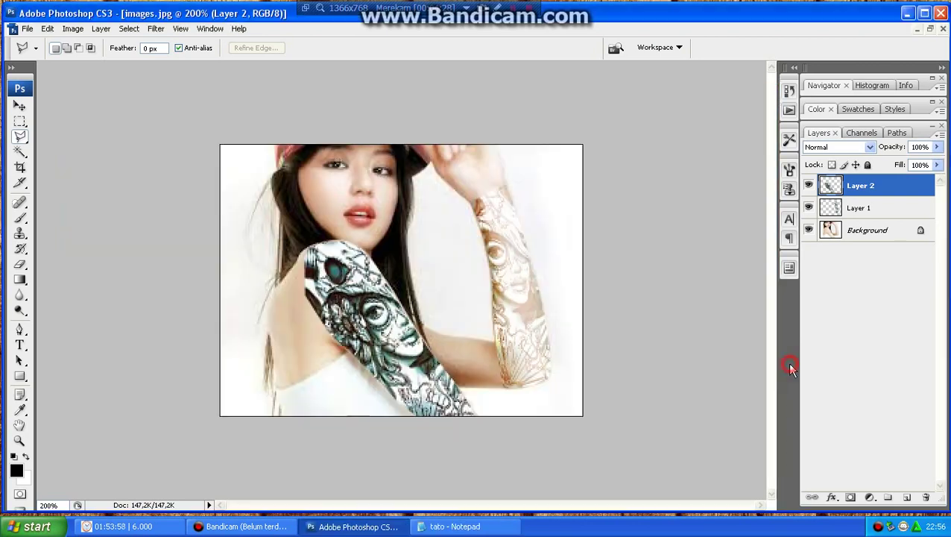